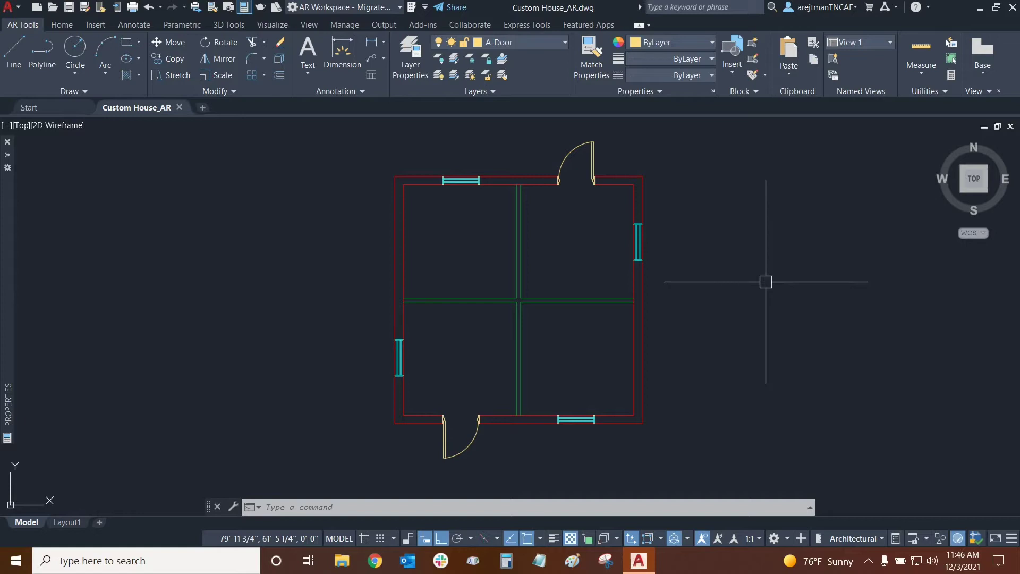
- Start the WIPEOUT command from the Annotate tab to begin a mask beside the floor plan
{"action": "left_click", "coordinate": [134, 25]}
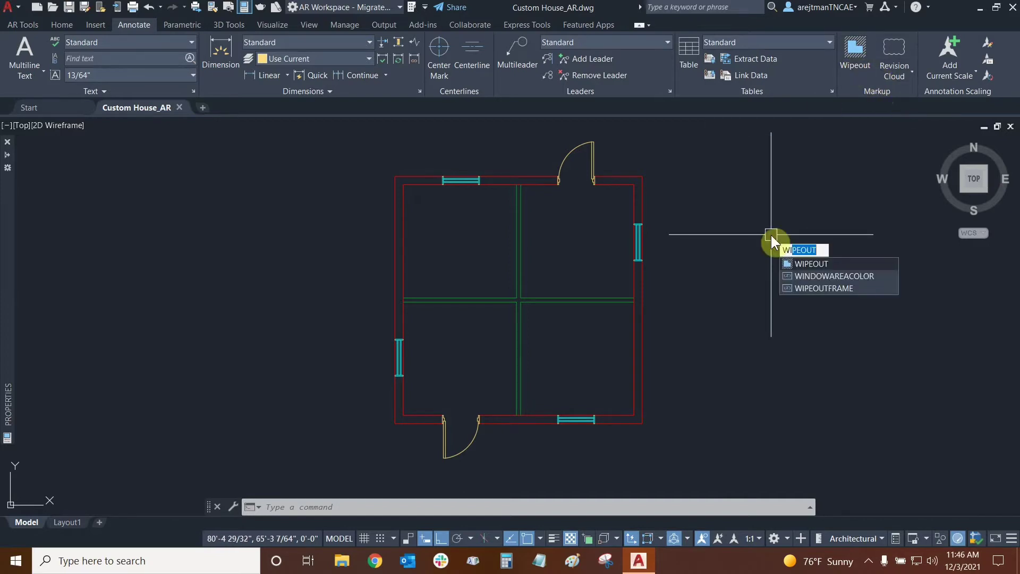
{"action": "left_click", "coordinate": [837, 264]}
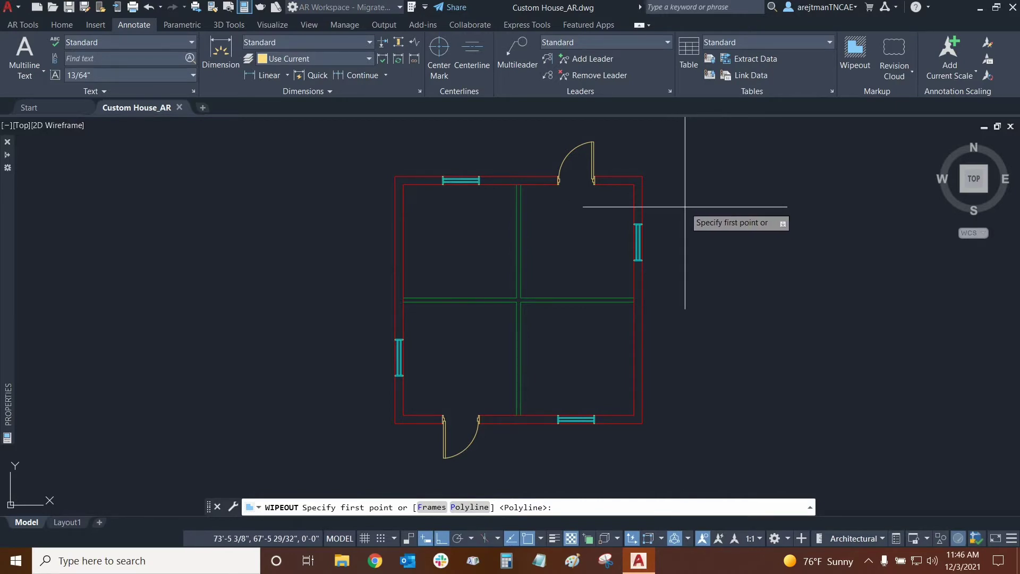
- Draw a four-corner wipeout over the right wall's window with Ortho off, redoing one misplaced corner
{"action": "left_click", "coordinate": [682, 208]}
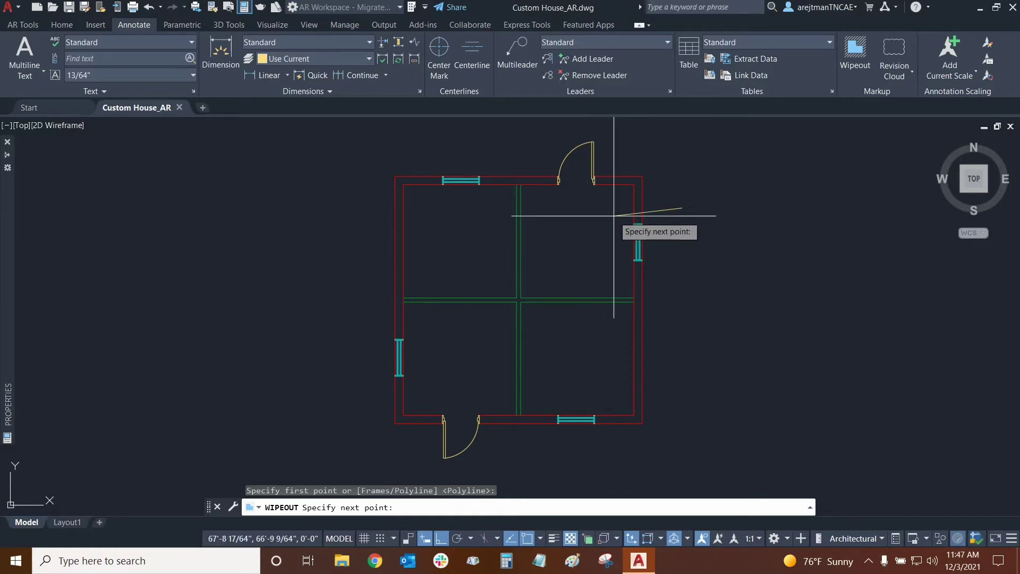
{"action": "key", "text": "F8"}
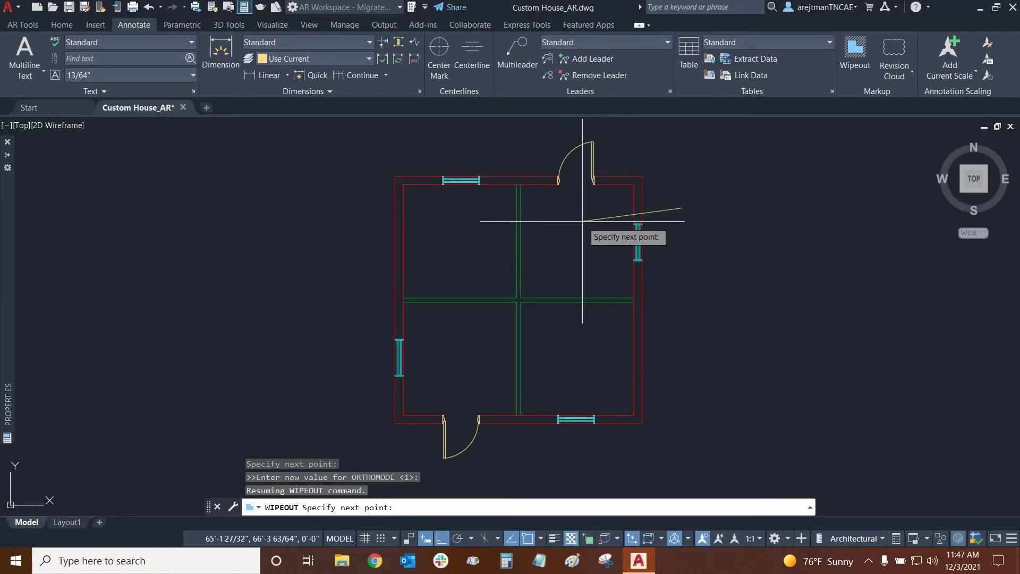
{"action": "left_click", "coordinate": [589, 216]}
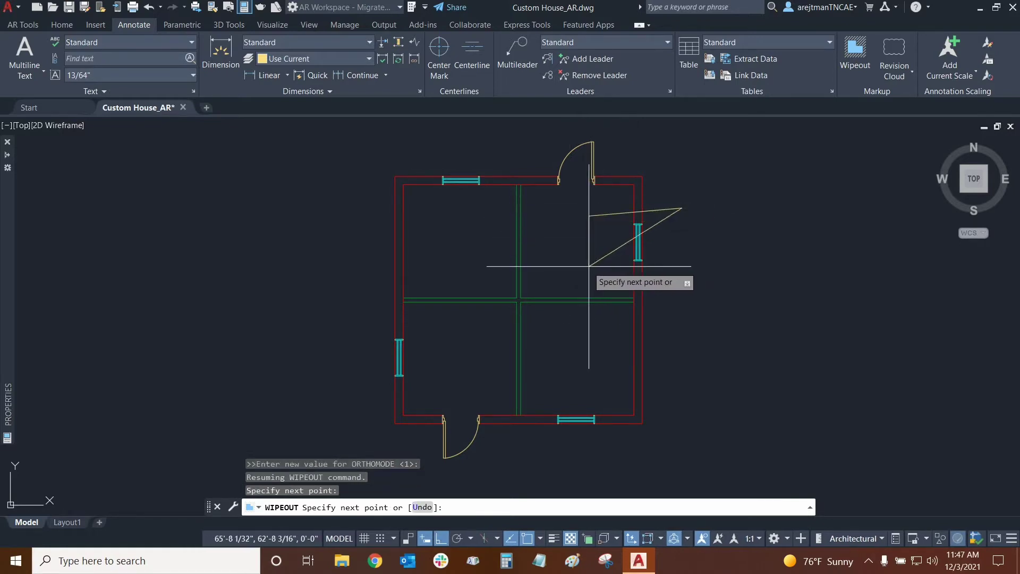
{"action": "left_click", "coordinate": [590, 282]}
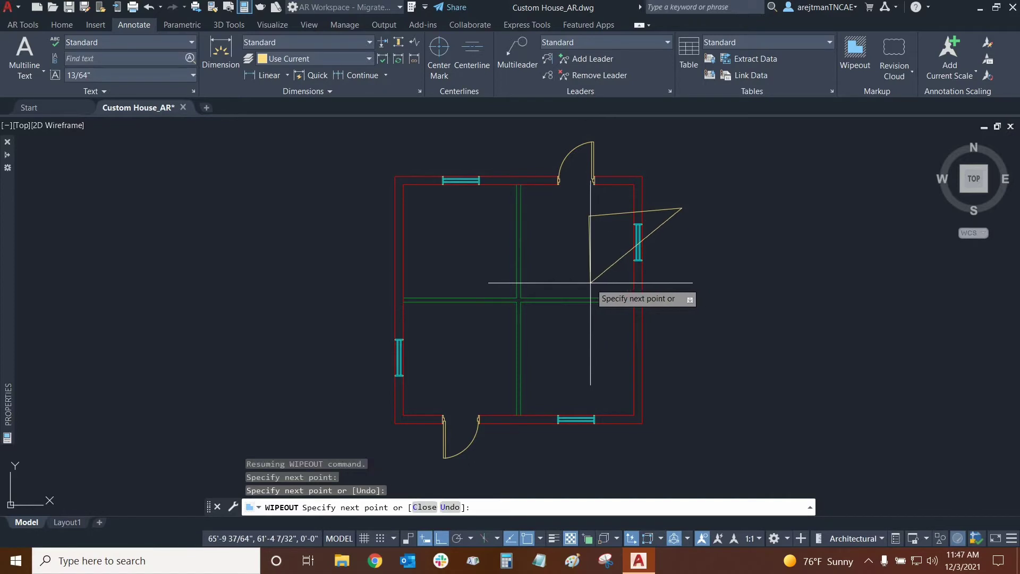
{"action": "left_click", "coordinate": [691, 267]}
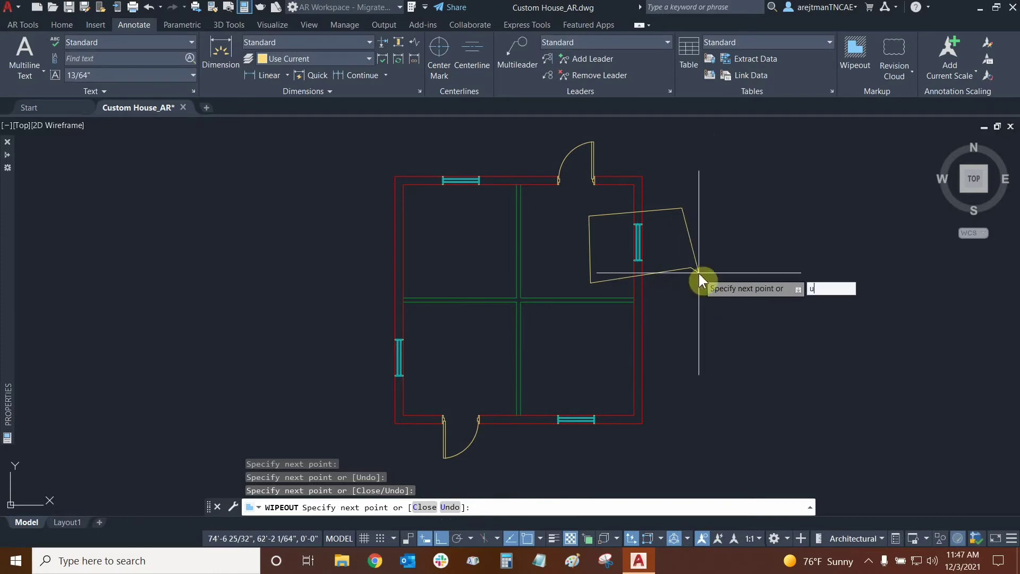
{"action": "key", "text": "Return"}
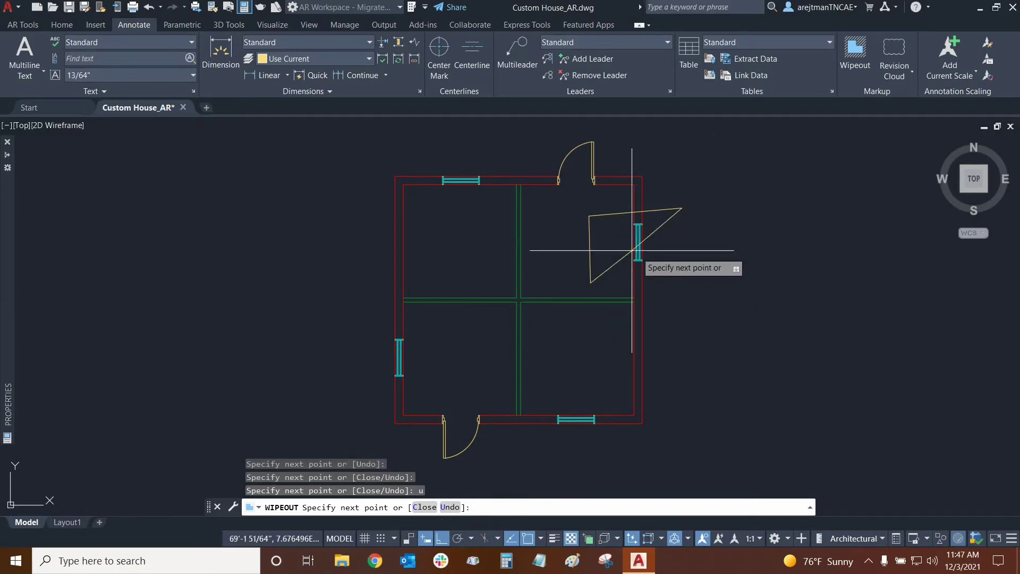
{"action": "left_click", "coordinate": [687, 274]}
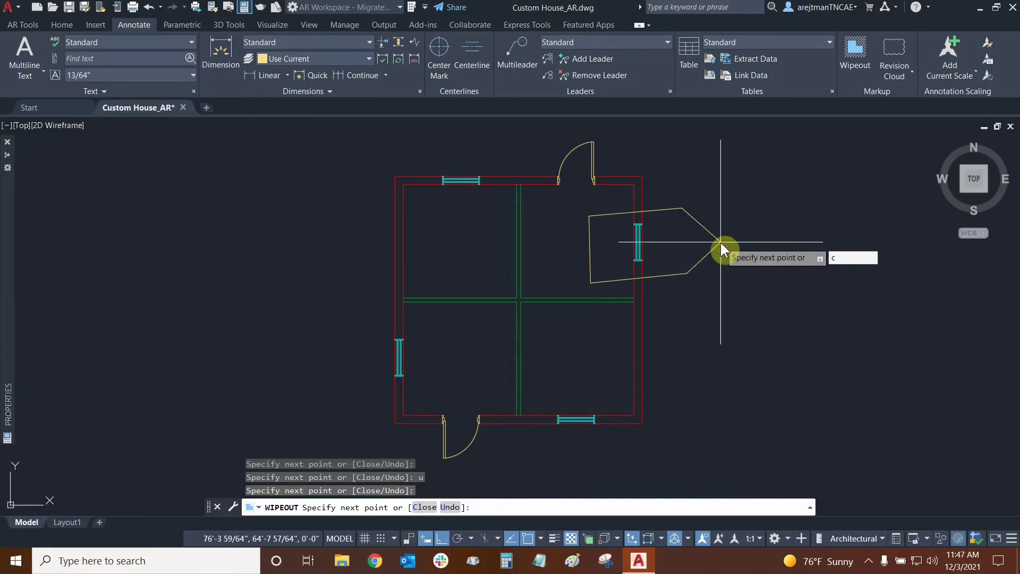
{"action": "key", "text": "Return"}
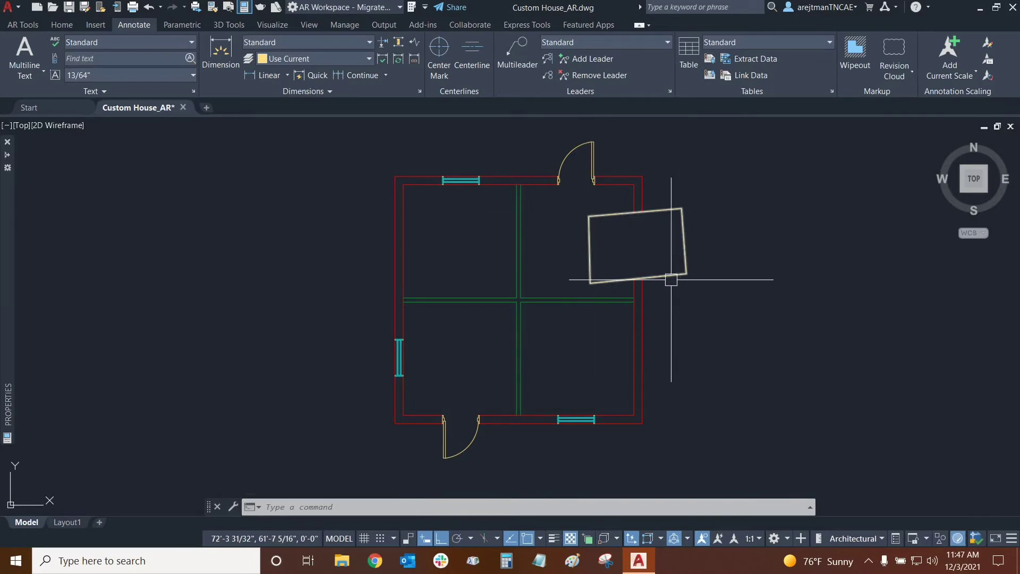
- Select the angled wipeout over the right wall window and dismiss its context menu
{"action": "mouse_move", "coordinate": [671, 279]}
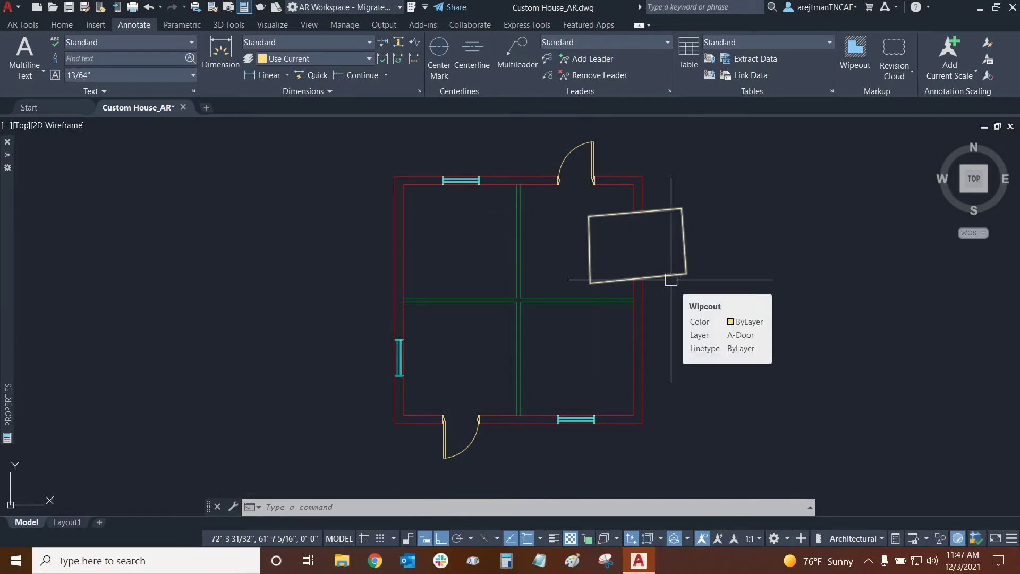
{"action": "left_click", "coordinate": [684, 236]}
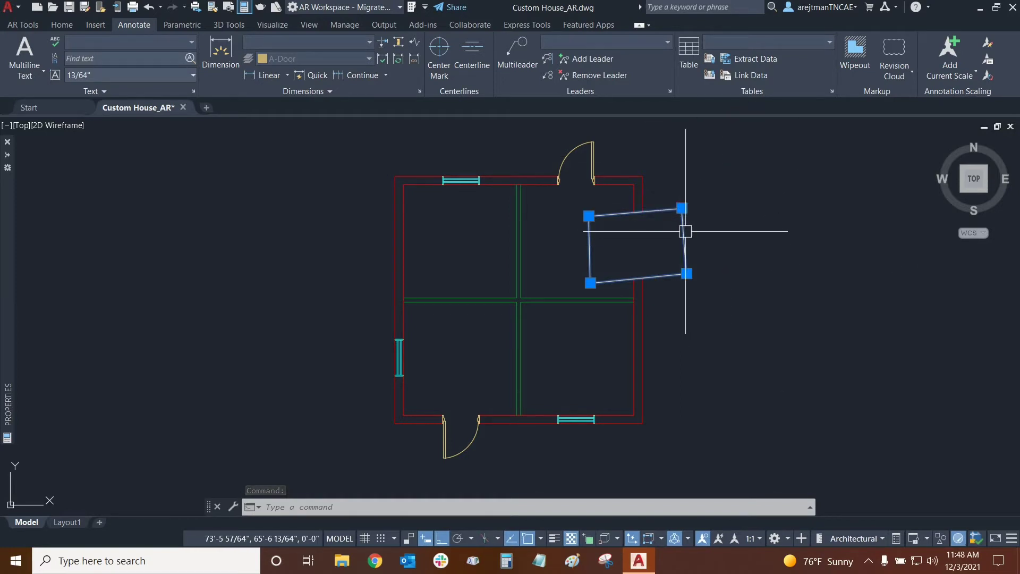
{"action": "right_click", "coordinate": [686, 232]}
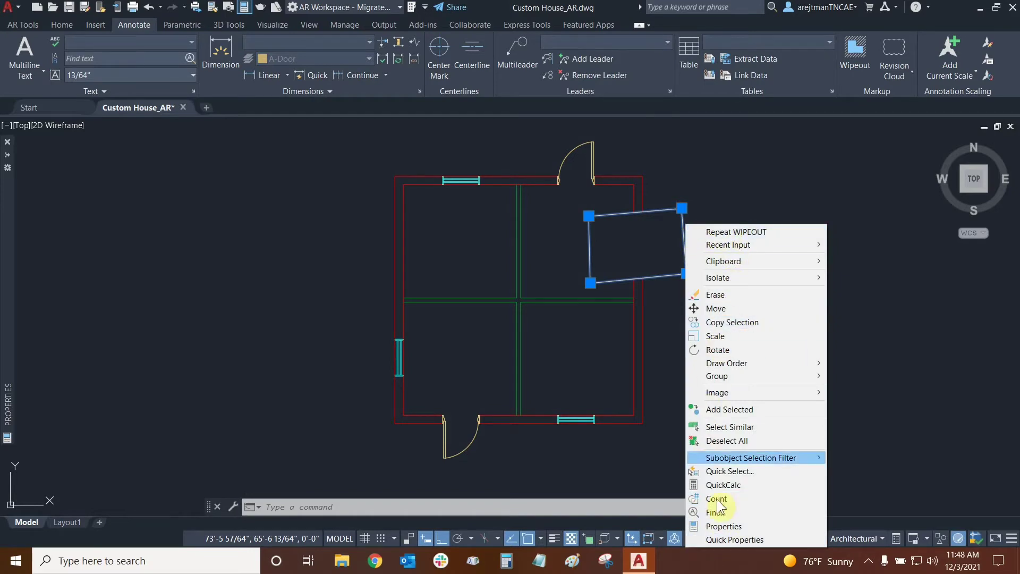
{"action": "left_click", "coordinate": [608, 9]}
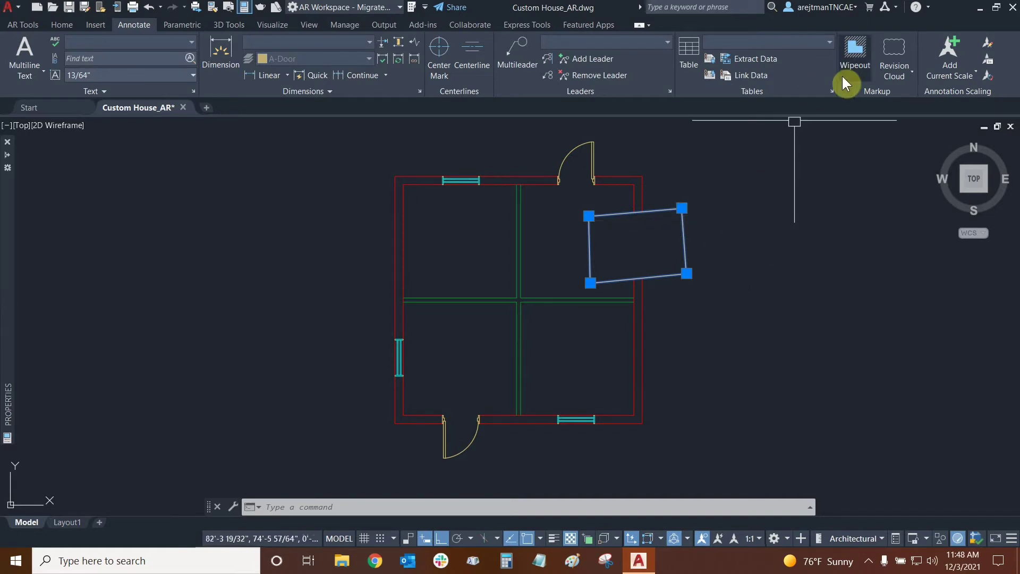
- Delete the old wipeout and set wipeout Frames to OFF
{"action": "key", "text": "Delete"}
{"action": "left_click", "coordinate": [856, 63]}
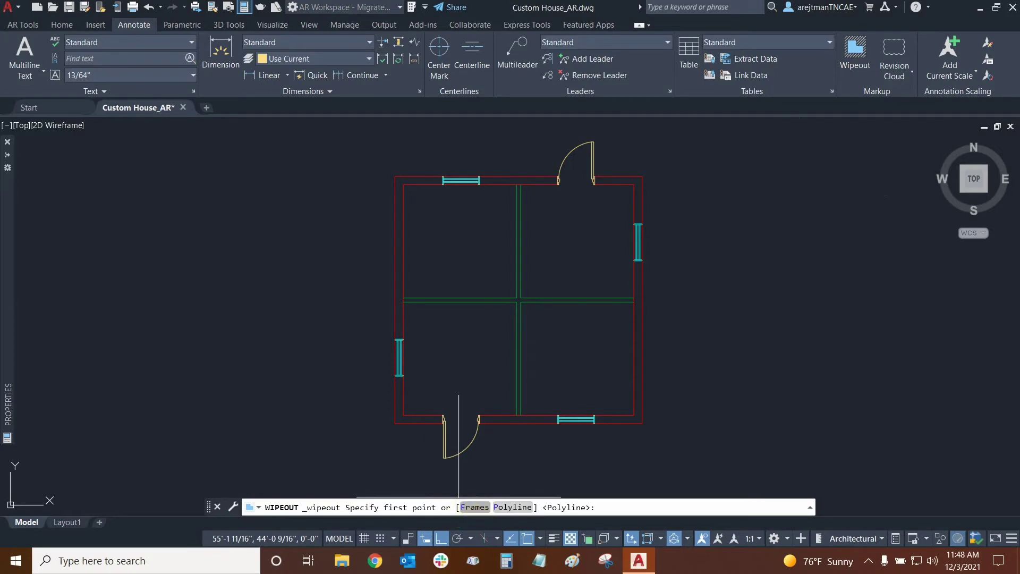
{"action": "left_click", "coordinate": [475, 508]}
{"action": "left_click", "coordinate": [475, 508]}
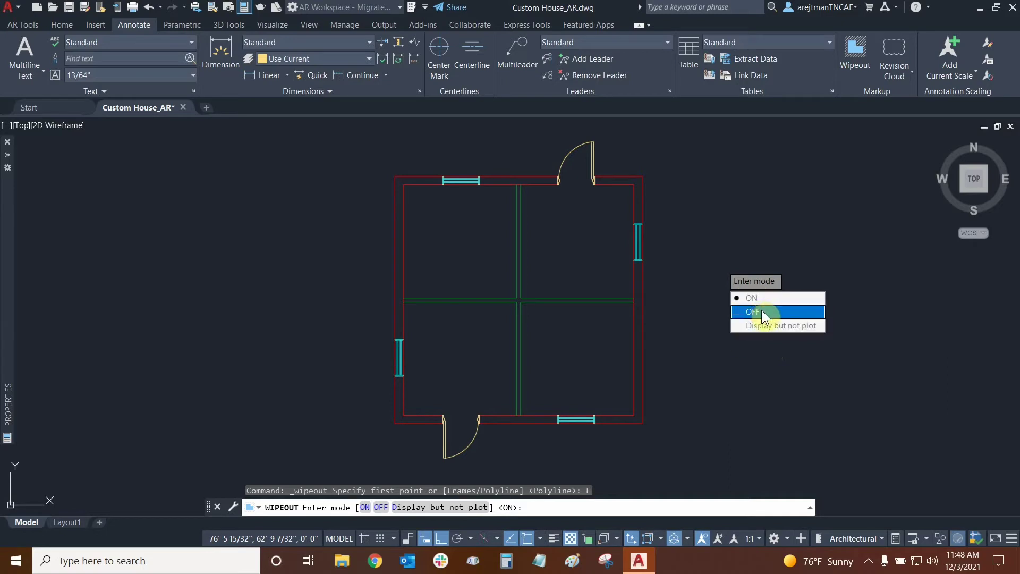
{"action": "left_click", "coordinate": [762, 312]}
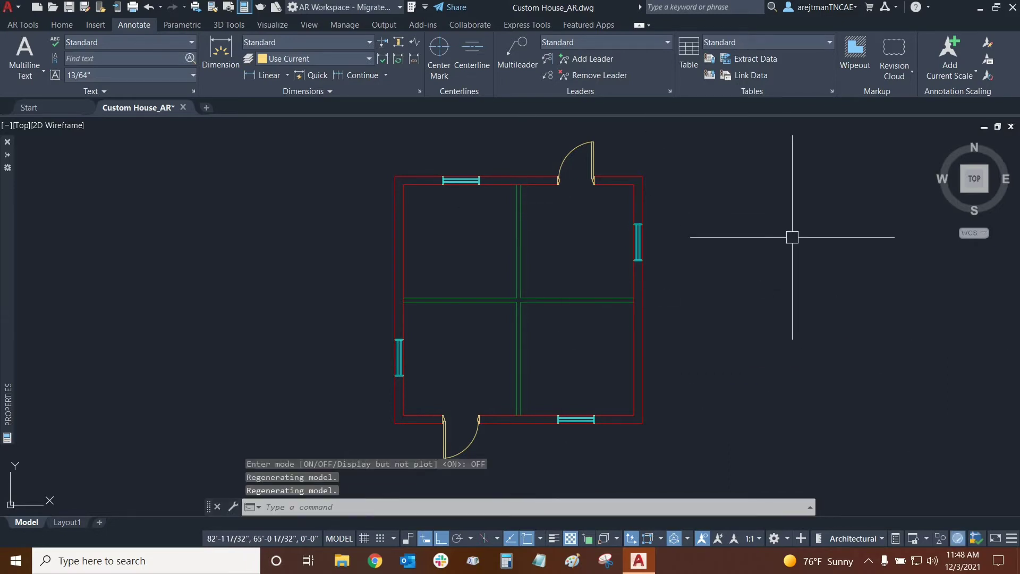
- Draw a new four-corner frameless wipeout covering the right wall window
{"action": "left_click", "coordinate": [855, 52]}
{"action": "left_click", "coordinate": [669, 202]}
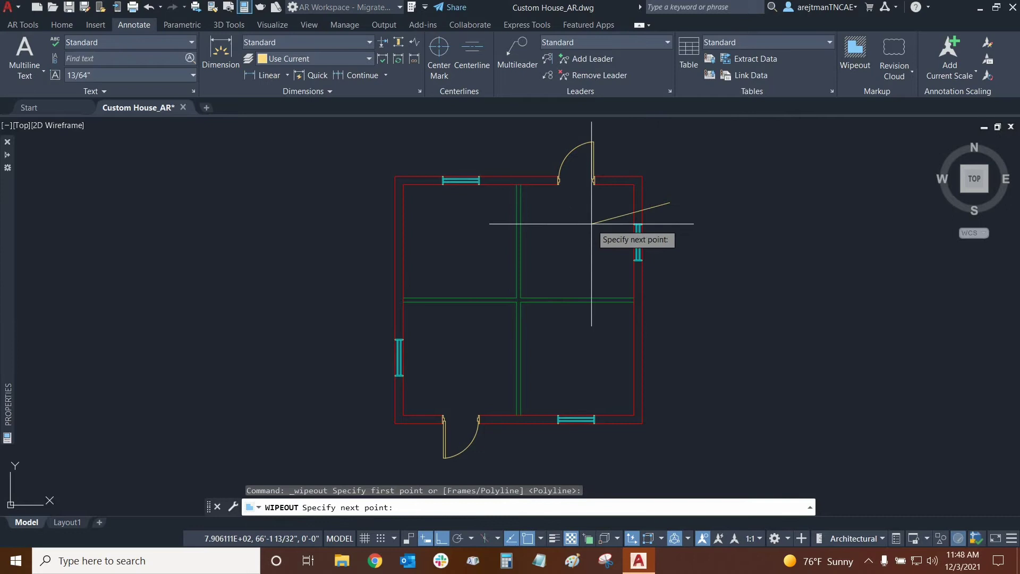
{"action": "left_click", "coordinate": [595, 214]}
{"action": "left_click", "coordinate": [591, 279]}
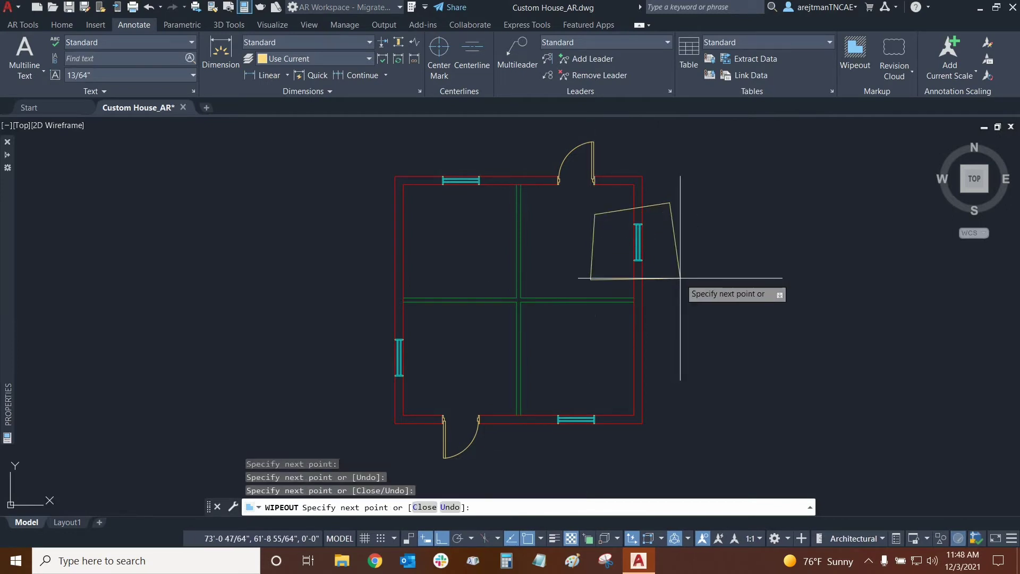
{"action": "left_click", "coordinate": [679, 277]}
{"action": "key", "text": "Return"}
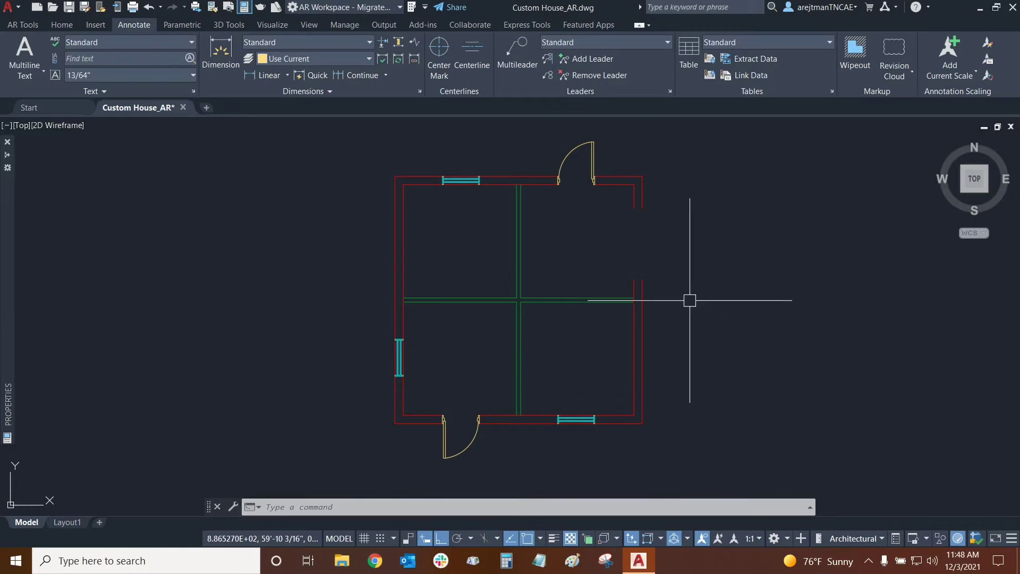
{"action": "left_click", "coordinate": [658, 279]}
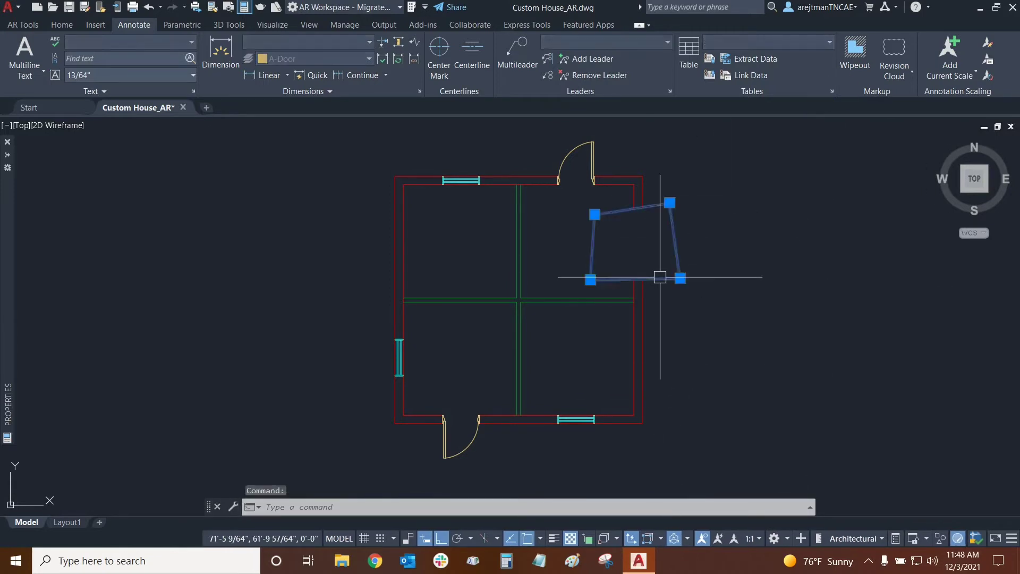
{"action": "key", "text": "Delete"}
{"action": "left_click", "coordinate": [857, 61]}
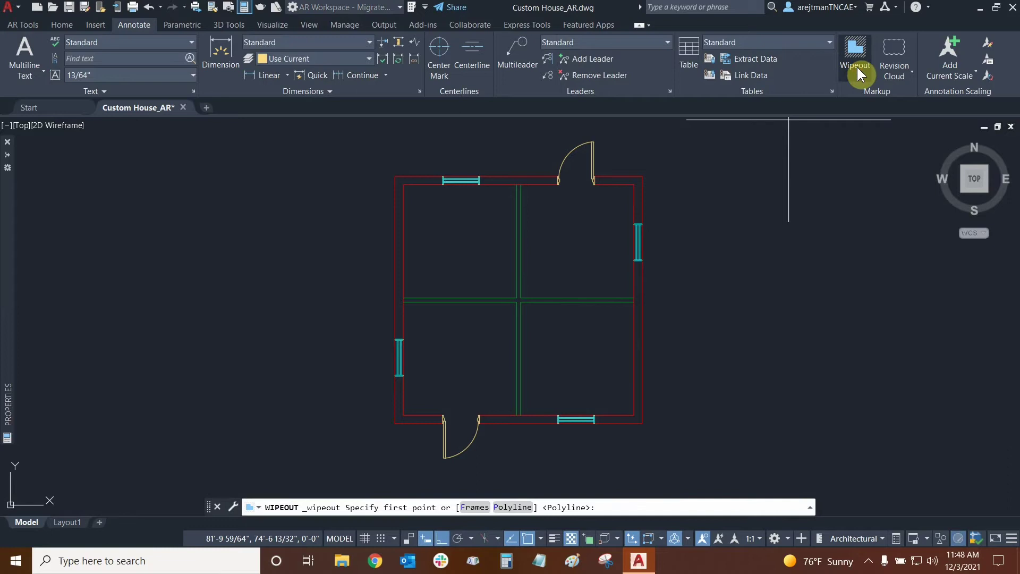
{"action": "left_click", "coordinate": [478, 508]}
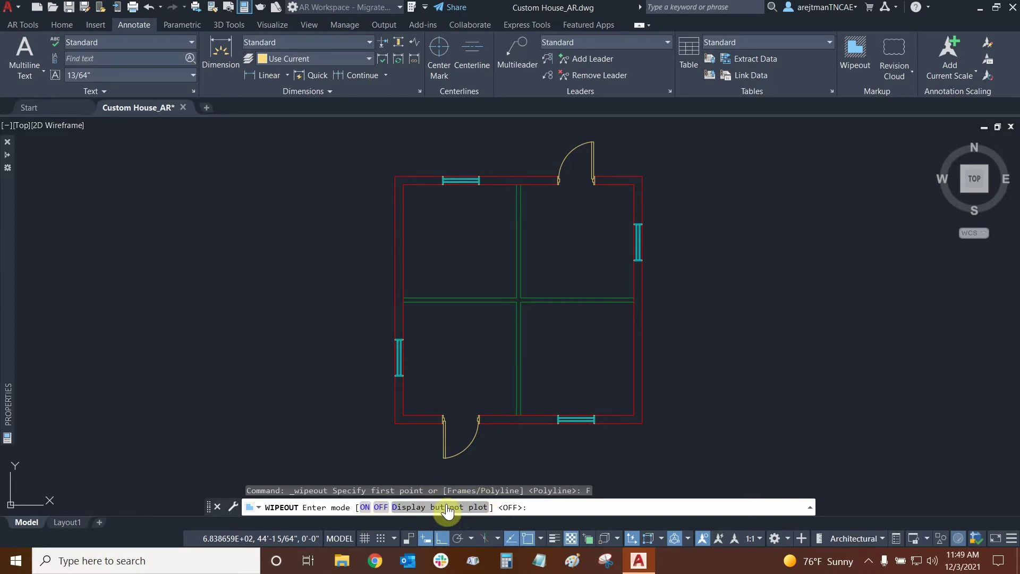
{"action": "key", "text": "Escape"}
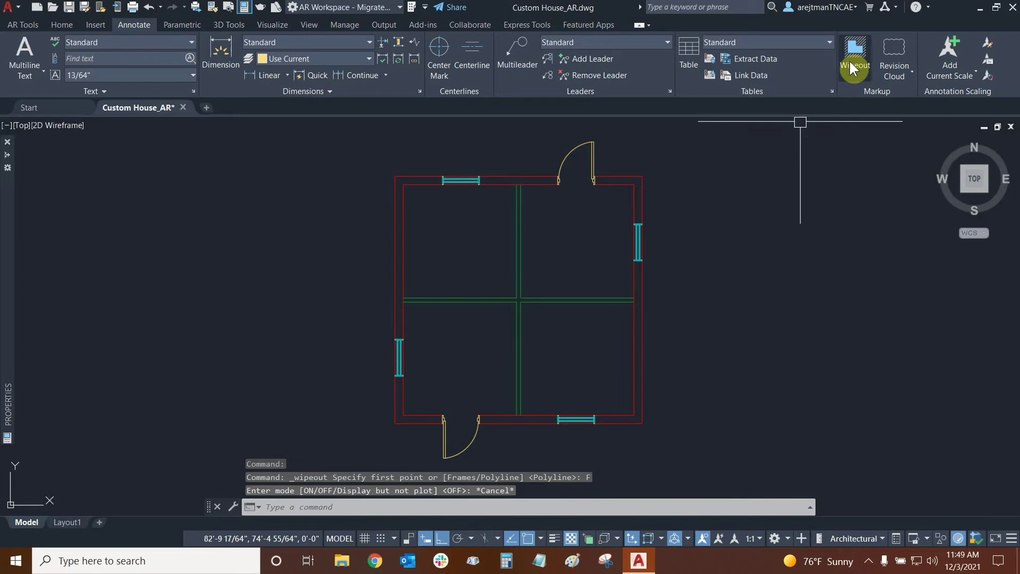
{"action": "left_click", "coordinate": [851, 60]}
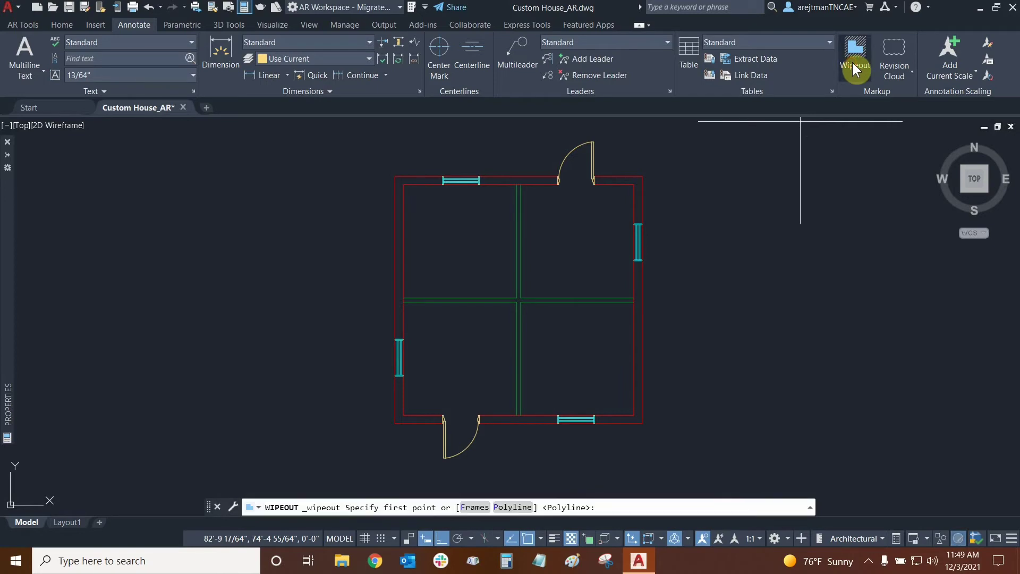
{"action": "left_click", "coordinate": [506, 510]}
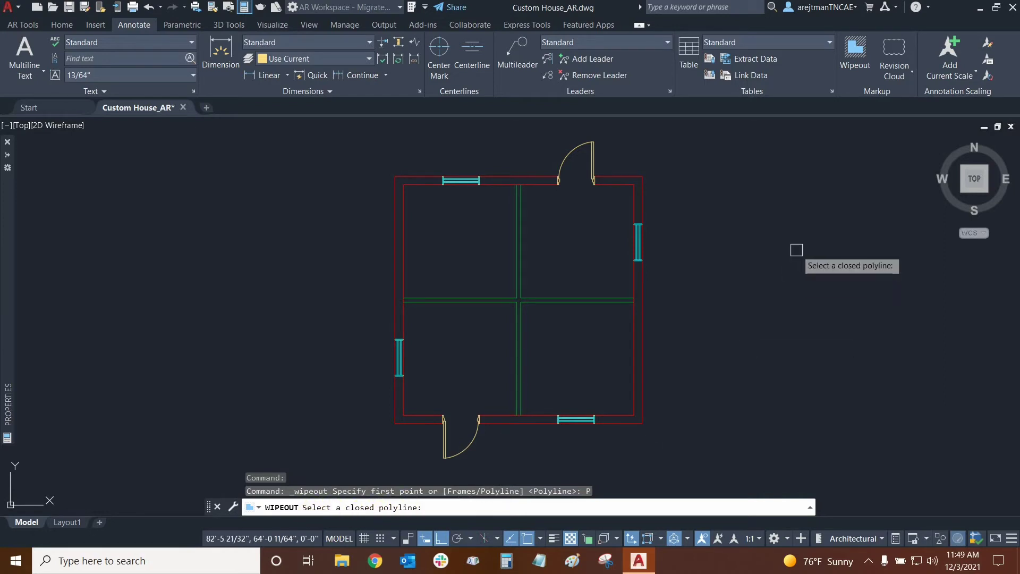
{"action": "key", "text": "Escape"}
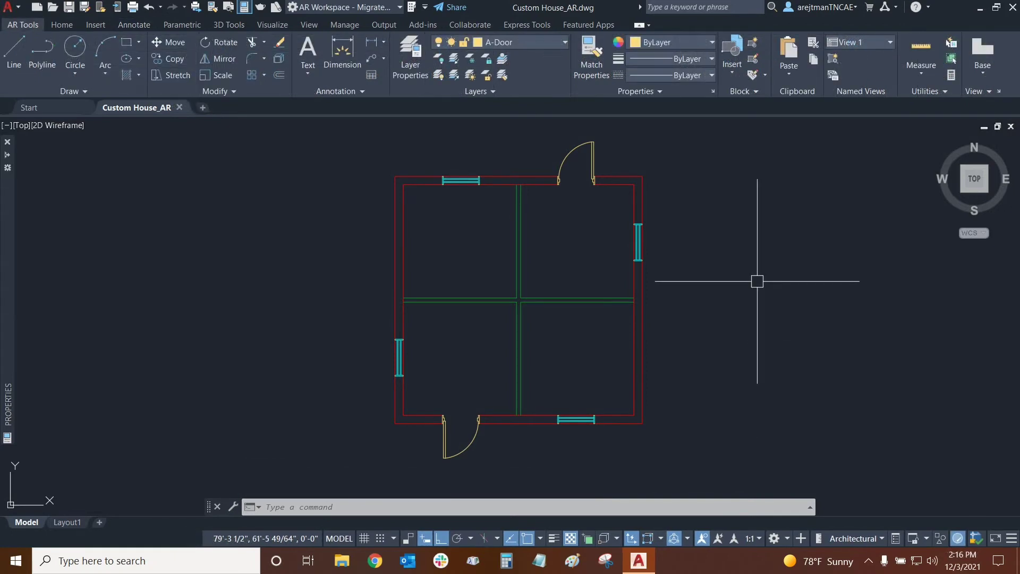
- Draw a tilted four-vertex polyline left of the plan with Ortho off, closing it with C
{"action": "left_click", "coordinate": [43, 70]}
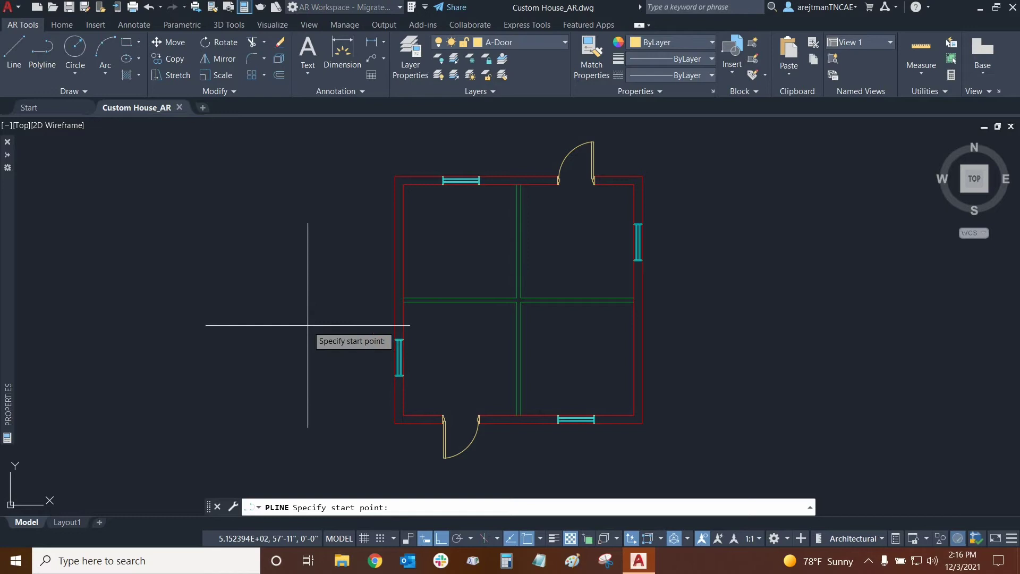
{"action": "left_click", "coordinate": [329, 249]}
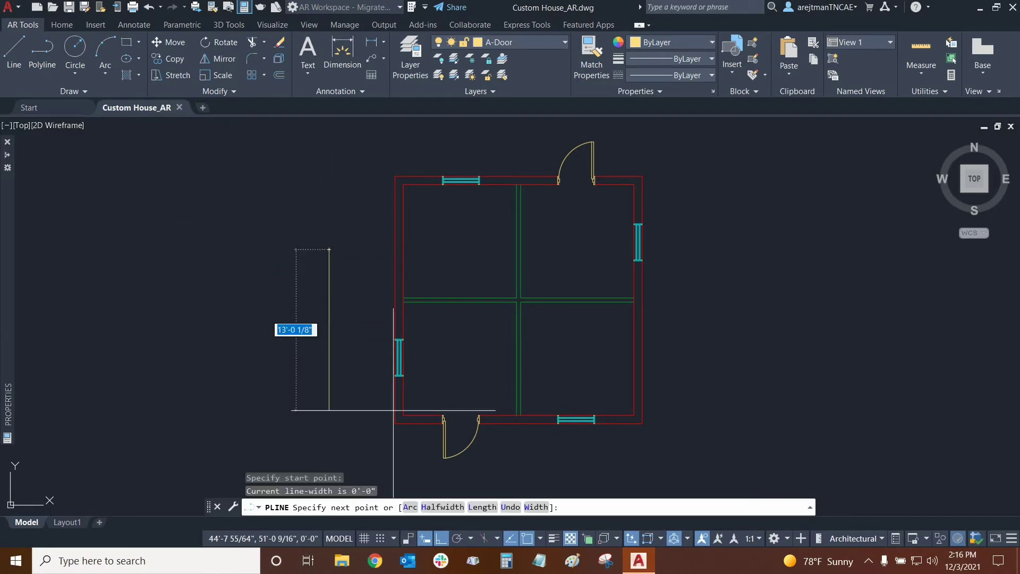
{"action": "left_click", "coordinate": [441, 538]}
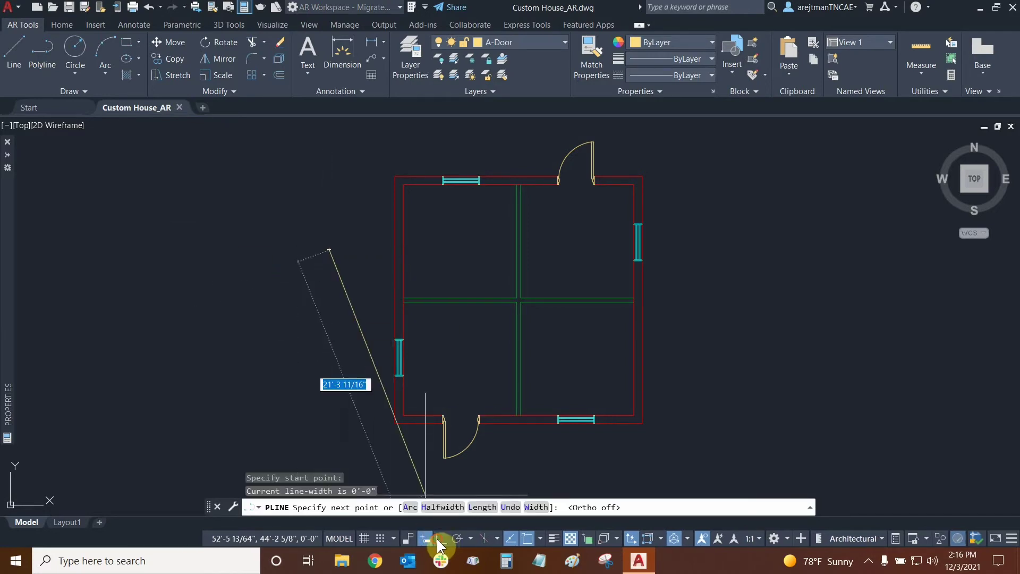
{"action": "left_click", "coordinate": [223, 211]}
{"action": "left_click", "coordinate": [152, 318]}
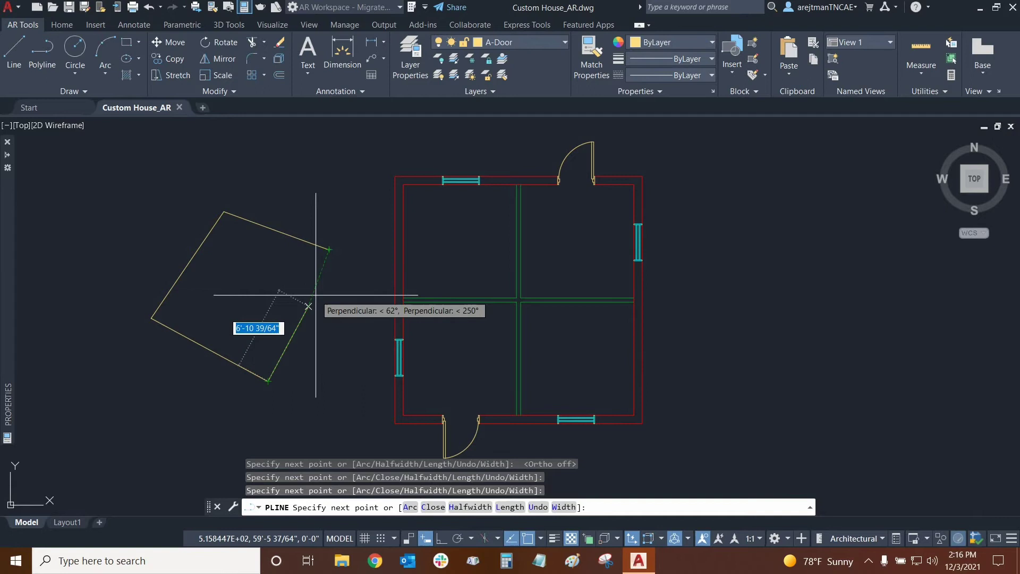
{"action": "type", "text": "c"}
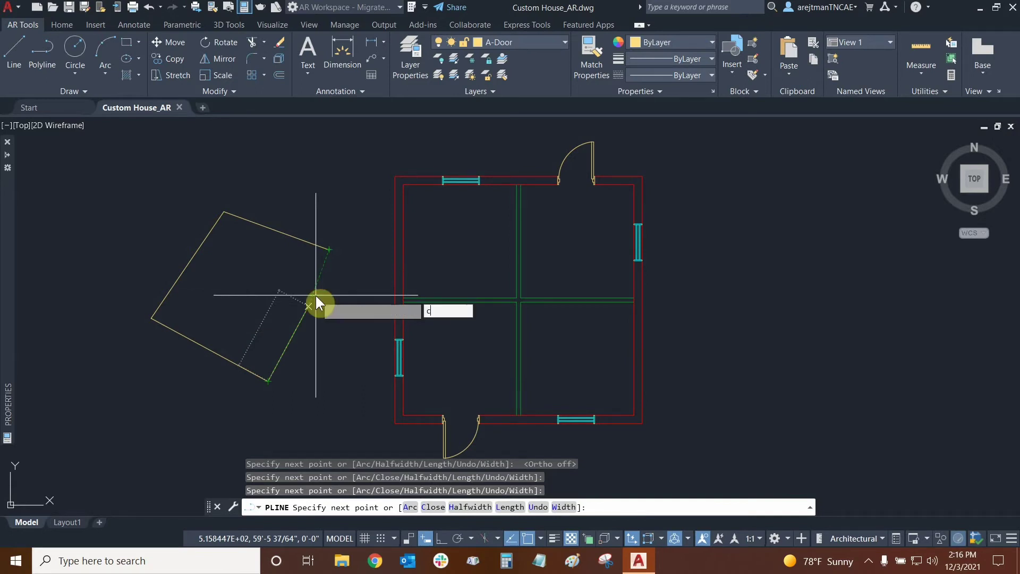
{"action": "key", "text": "Return"}
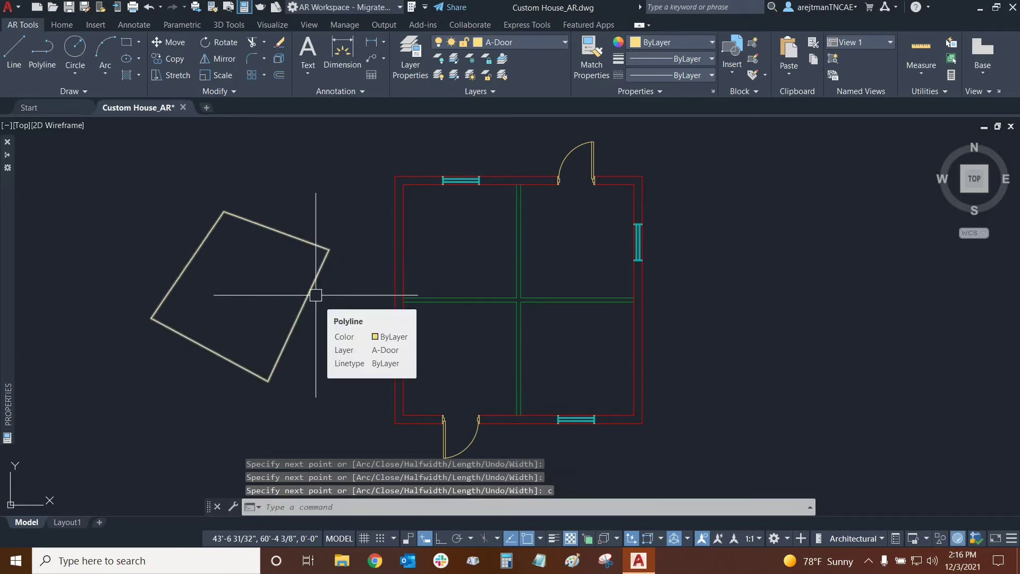
- Convert the tilted polyline into a wipeout, erasing the original polyline
{"action": "left_click", "coordinate": [126, 26]}
{"action": "left_click", "coordinate": [855, 53]}
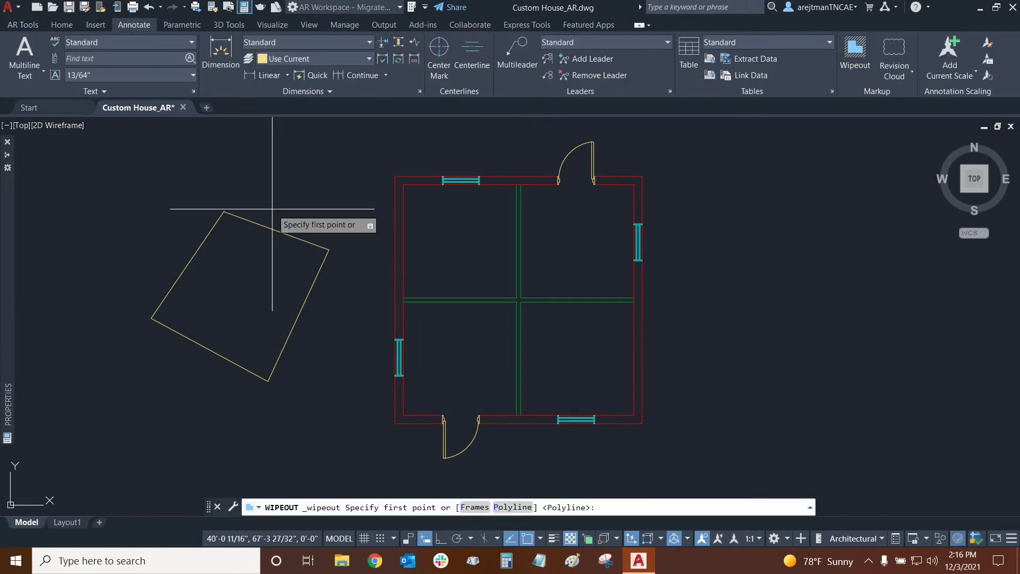
{"action": "left_click", "coordinate": [513, 507]}
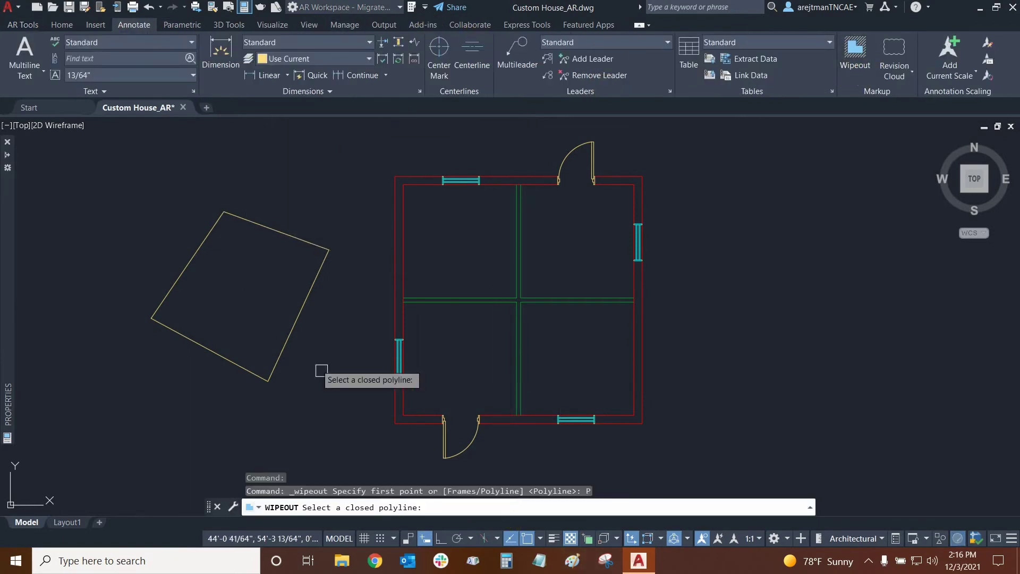
{"action": "left_click", "coordinate": [306, 299]}
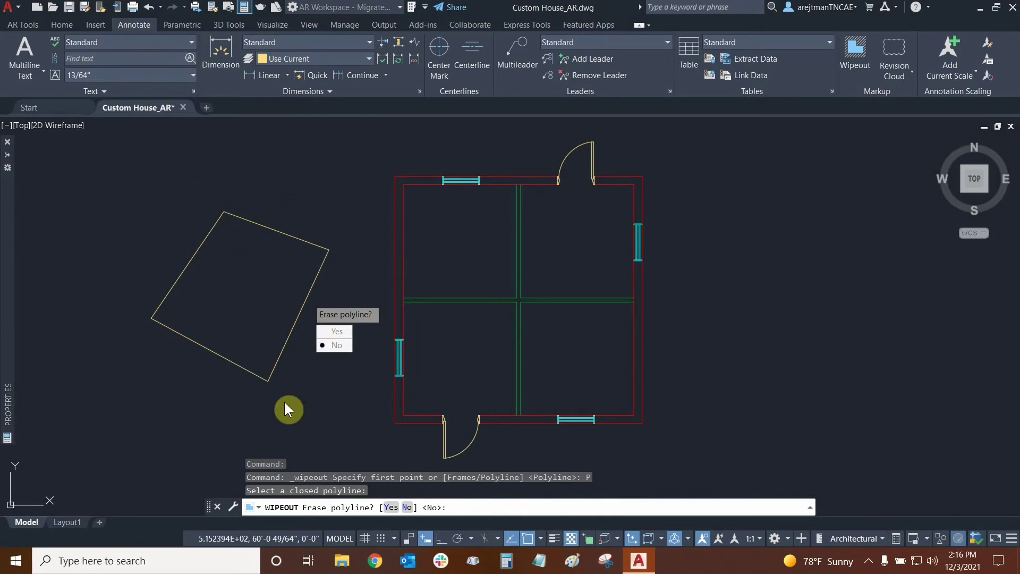
{"action": "left_click", "coordinate": [345, 330]}
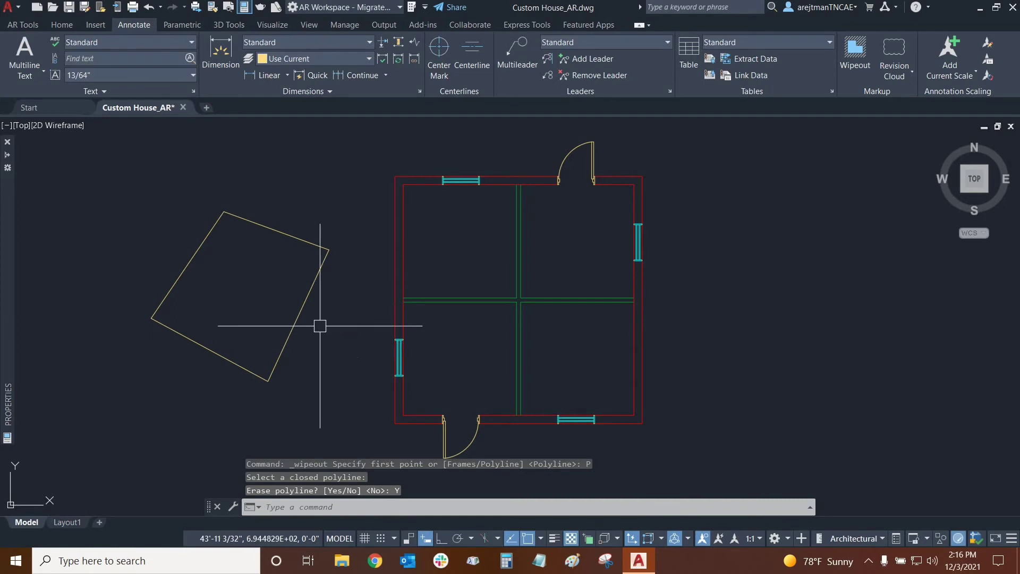
- Select the new wipeout and delete it
{"action": "left_click", "coordinate": [308, 298]}
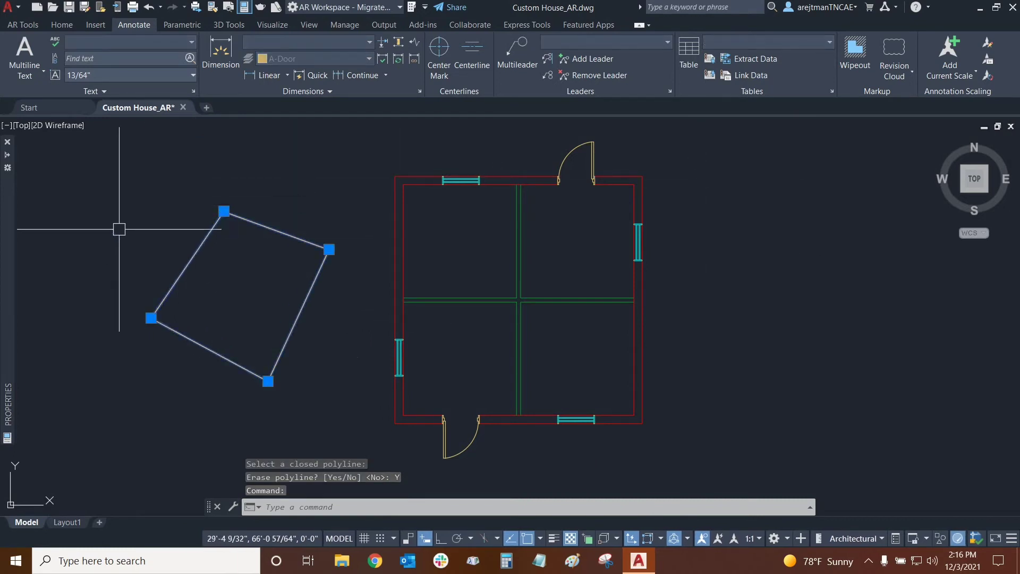
{"action": "mouse_move", "coordinate": [9, 326]}
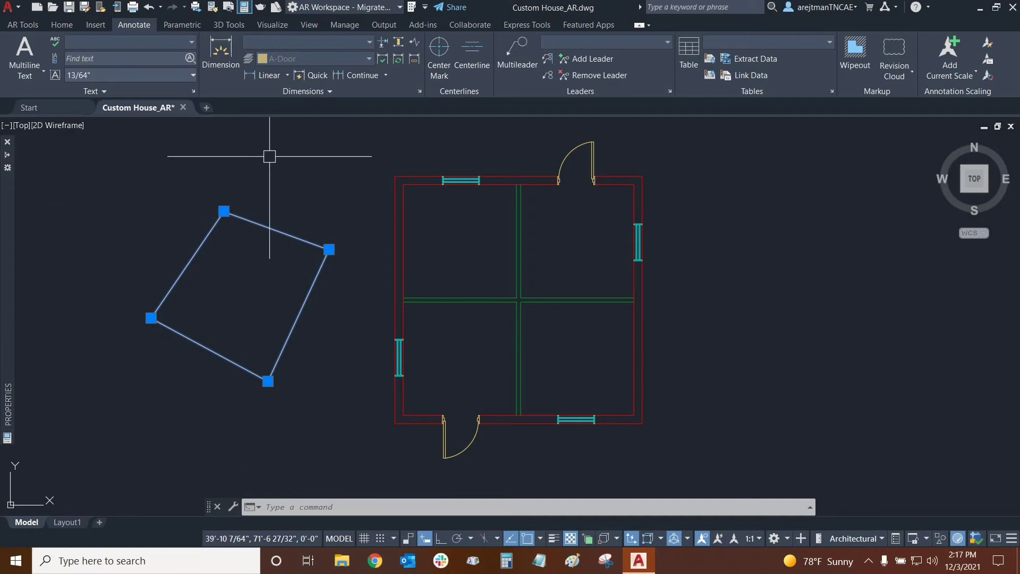
{"action": "key", "text": "Escape"}
{"action": "left_click", "coordinate": [270, 228]}
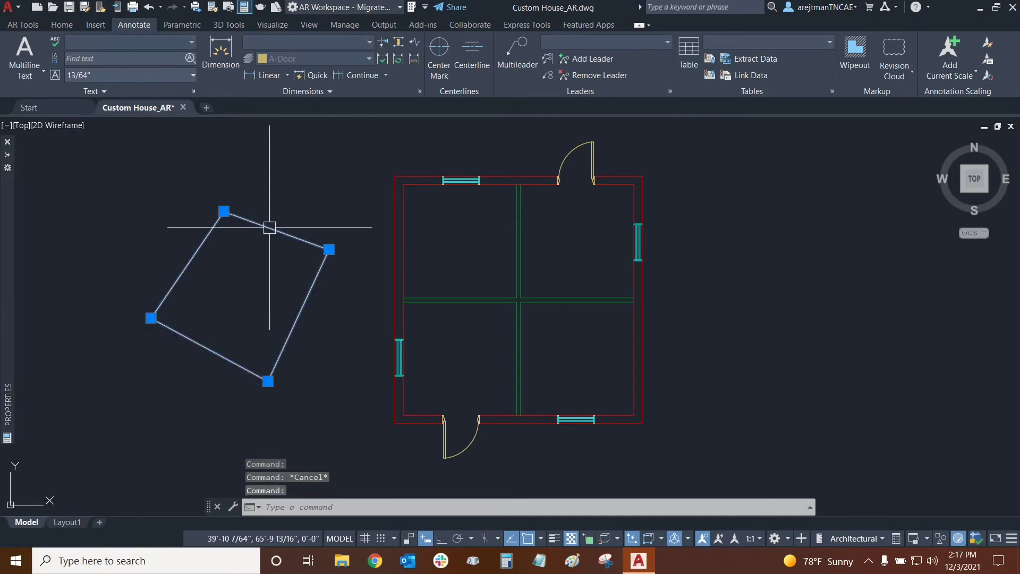
{"action": "key", "text": "Delete"}
- Draw a circle to the left of the house floor plan
{"action": "left_click", "coordinate": [74, 24]}
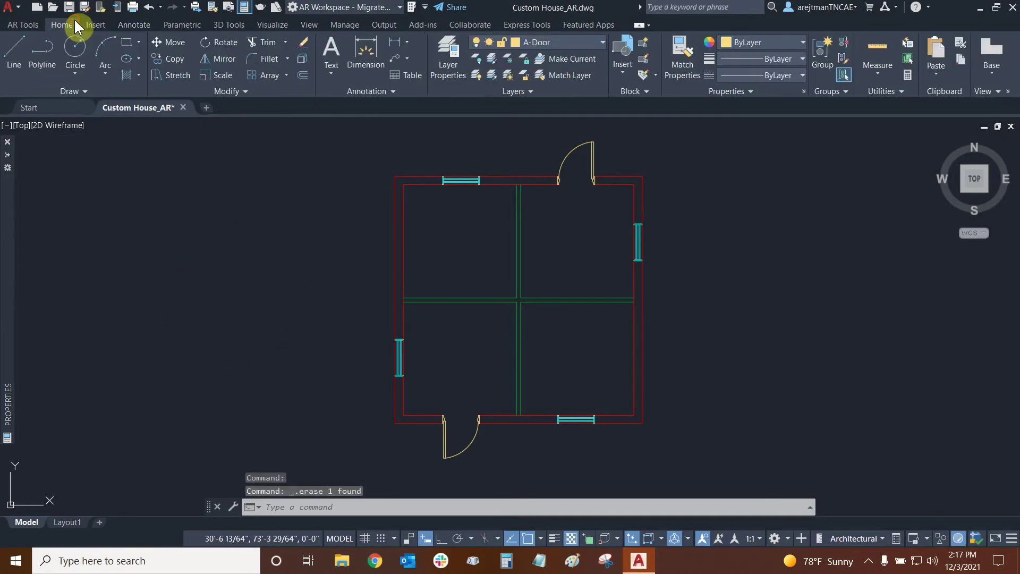
{"action": "left_click", "coordinate": [139, 43]}
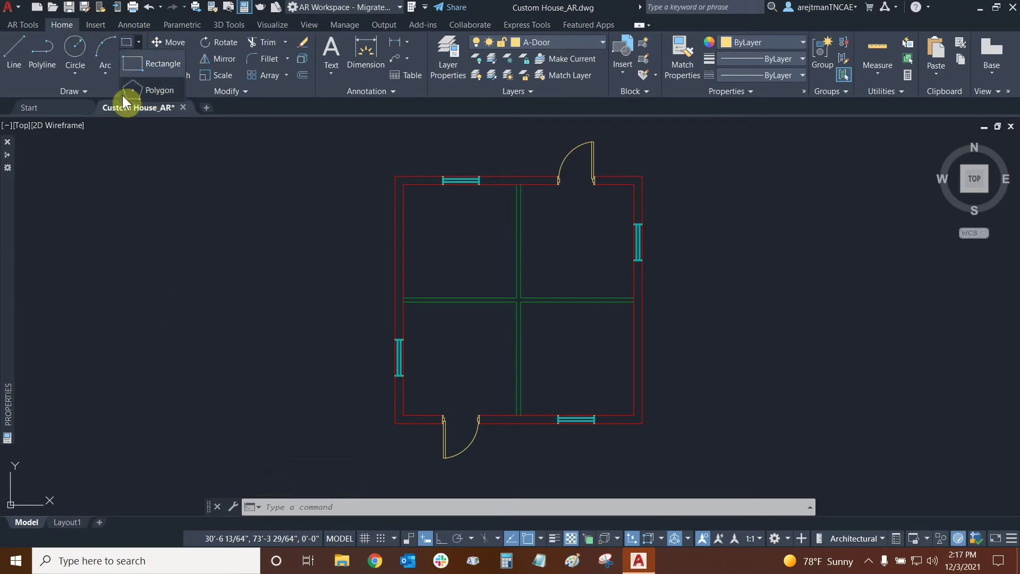
{"action": "left_click", "coordinate": [80, 46]}
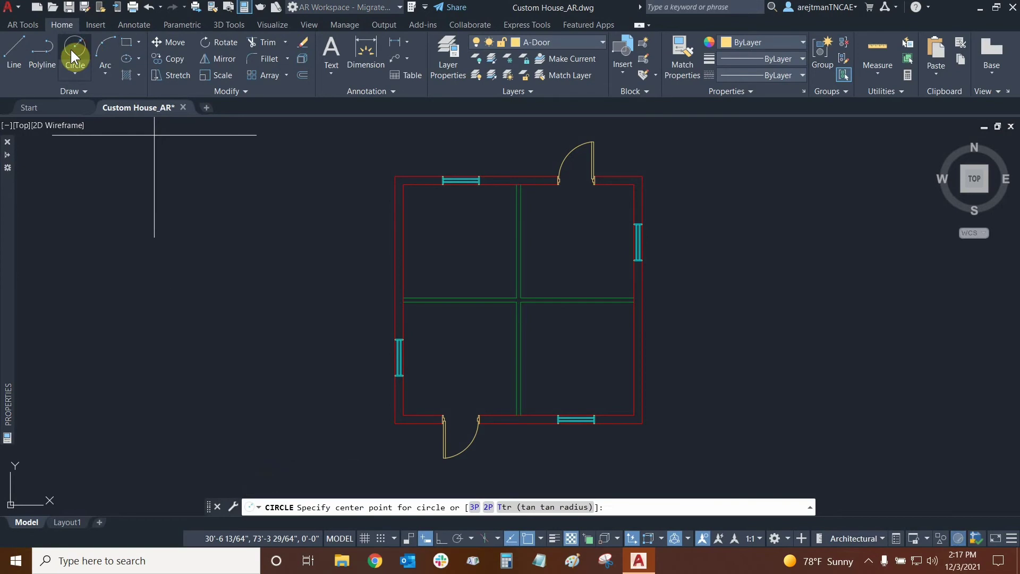
{"action": "left_click", "coordinate": [200, 236]}
{"action": "left_click", "coordinate": [271, 218]}
{"action": "key", "text": "Escape"}
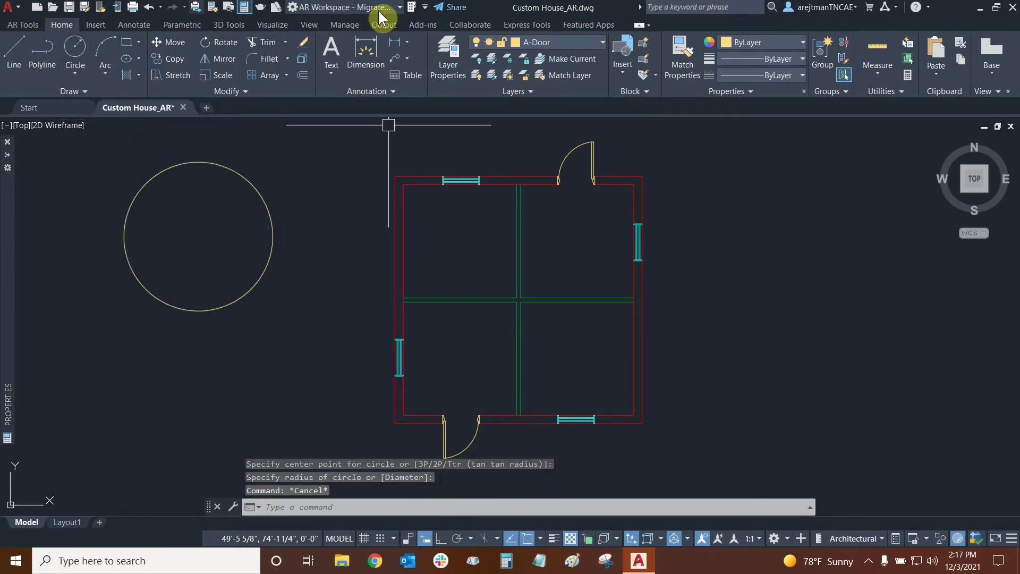
- Start a Polyline-based wipeout, then cancel the command
{"action": "left_click", "coordinate": [142, 25]}
{"action": "left_click", "coordinate": [855, 50]}
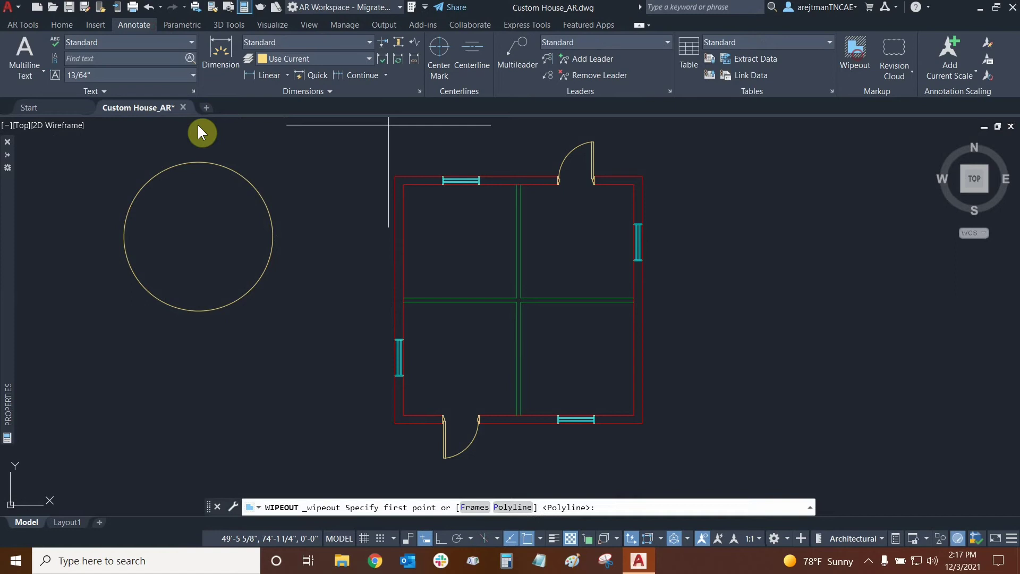
{"action": "type", "text": "p"}
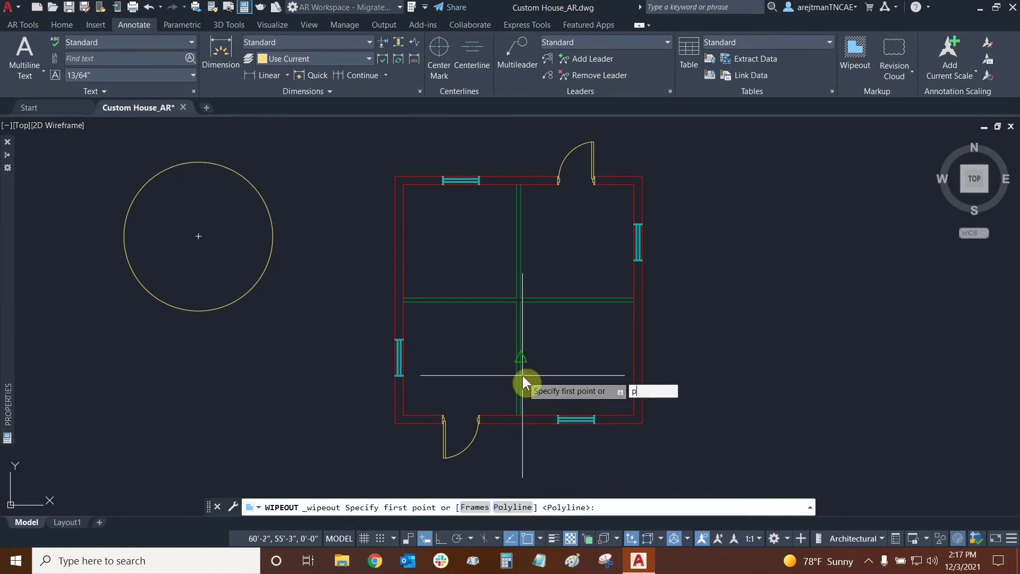
{"action": "key", "text": "Return"}
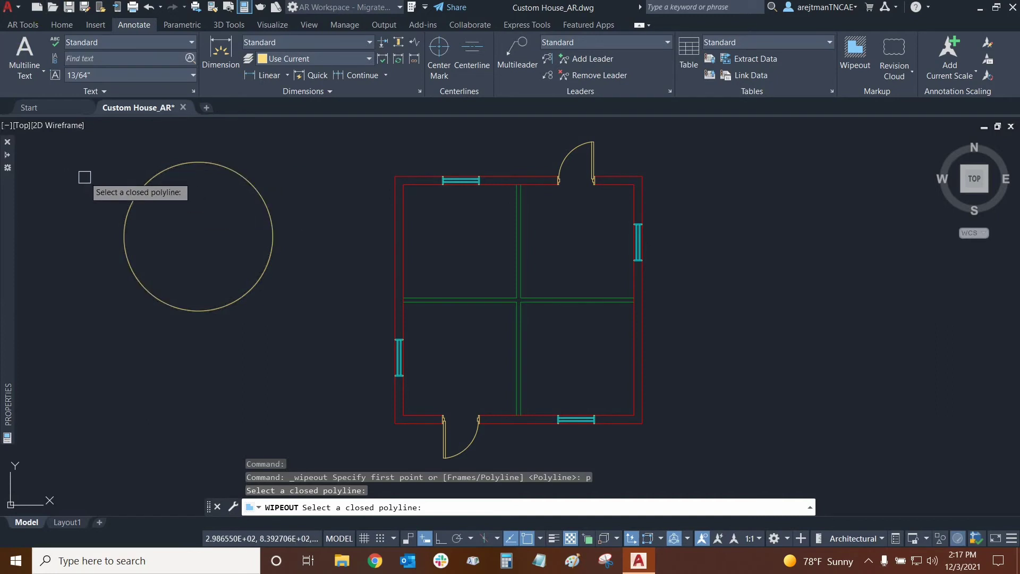
{"action": "key", "text": "Escape"}
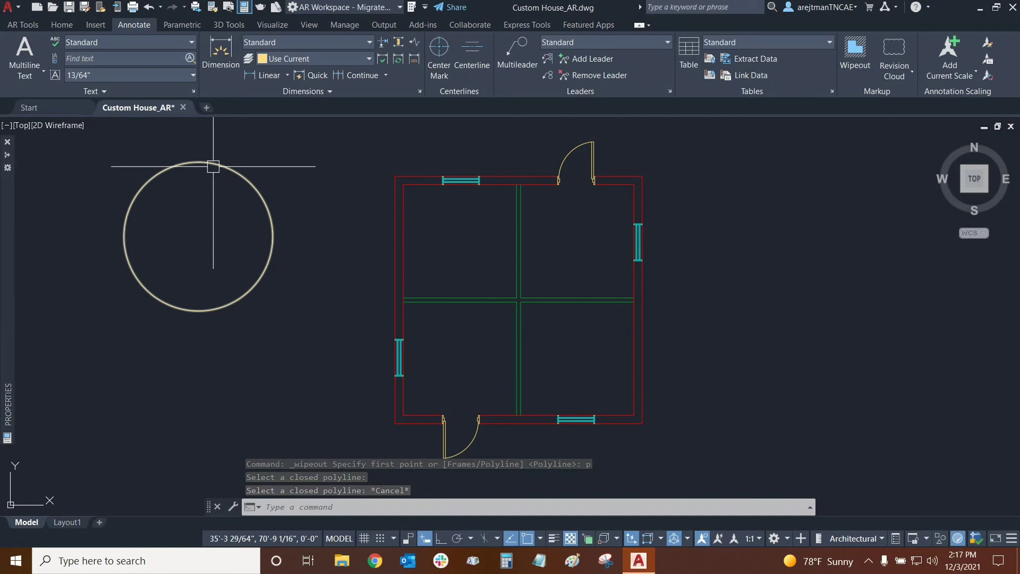
- Select the circle beside the house plan and delete it
{"action": "mouse_move", "coordinate": [213, 167]}
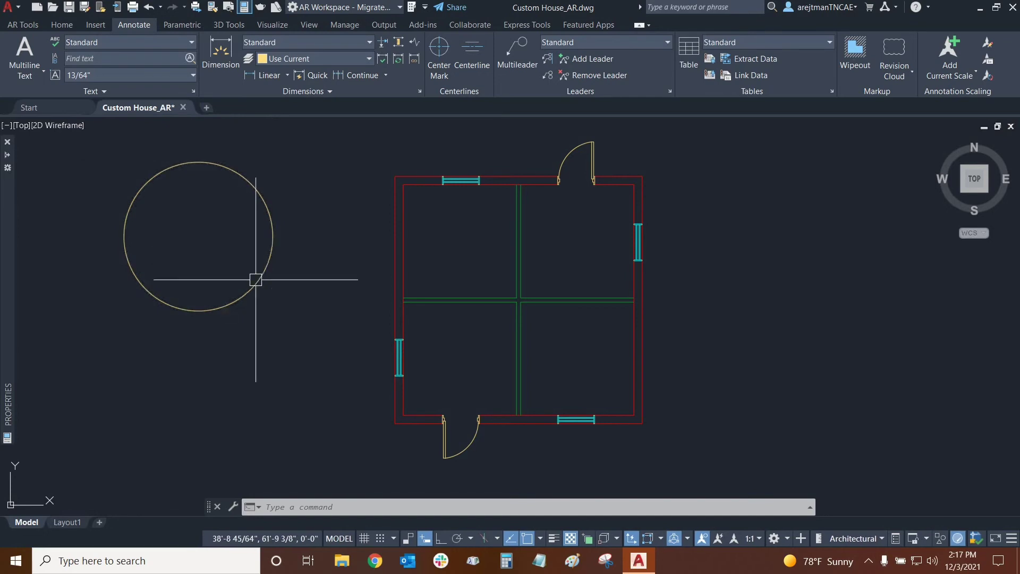
{"action": "left_click", "coordinate": [253, 284]}
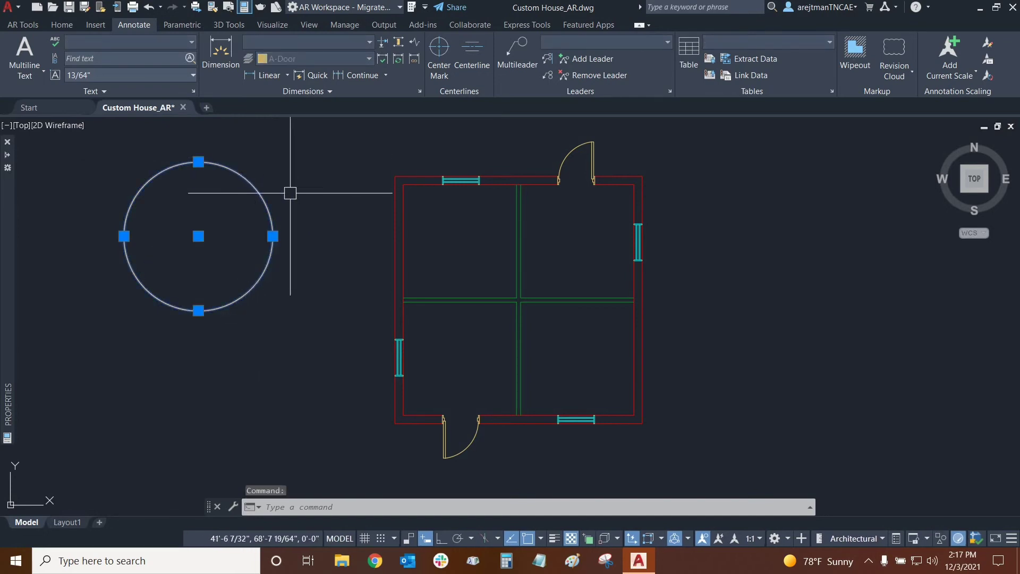
{"action": "key", "text": "Delete"}
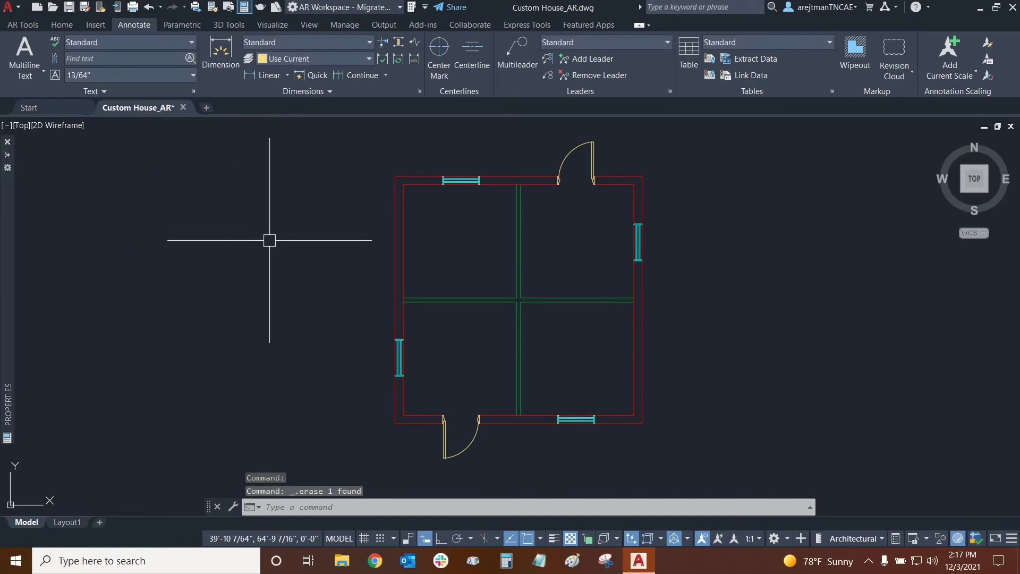
- Draw a 1024-sided circumscribed polygon left of the house plan, picking its centre and radius
{"action": "left_click", "coordinate": [60, 24]}
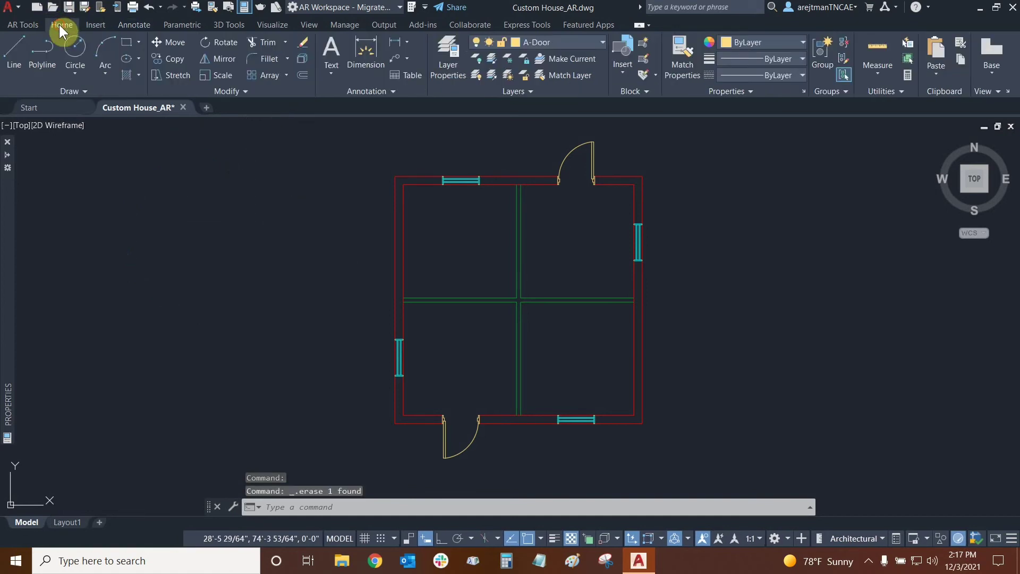
{"action": "left_click", "coordinate": [139, 42]}
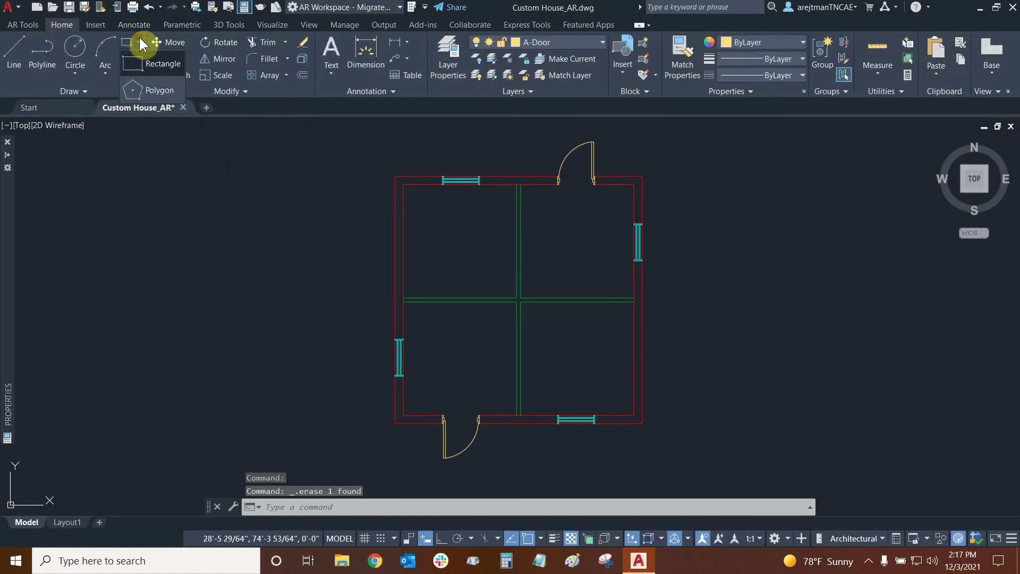
{"action": "left_click", "coordinate": [136, 91]}
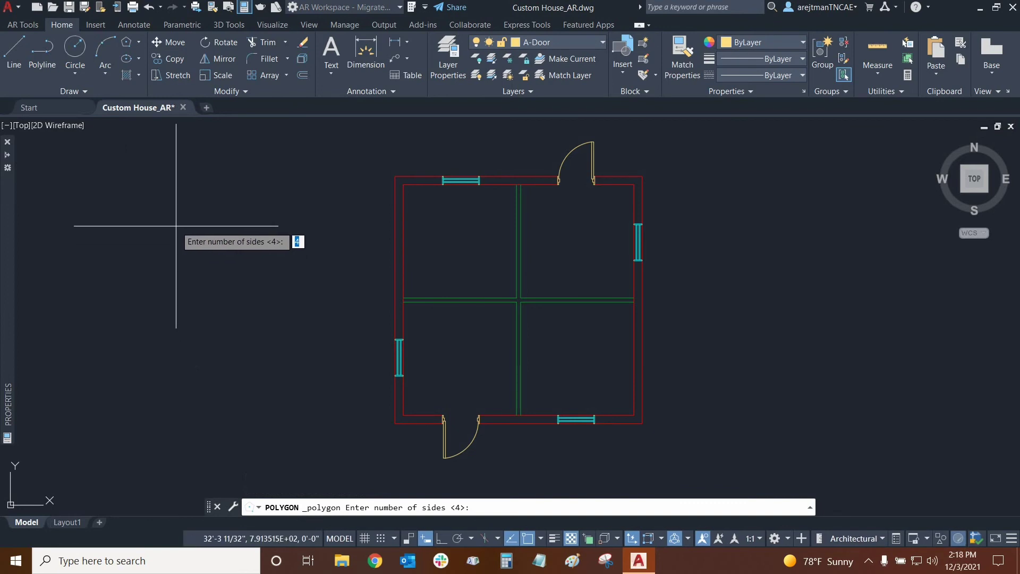
{"action": "type", "text": "1024"}
{"action": "key", "text": "Return"}
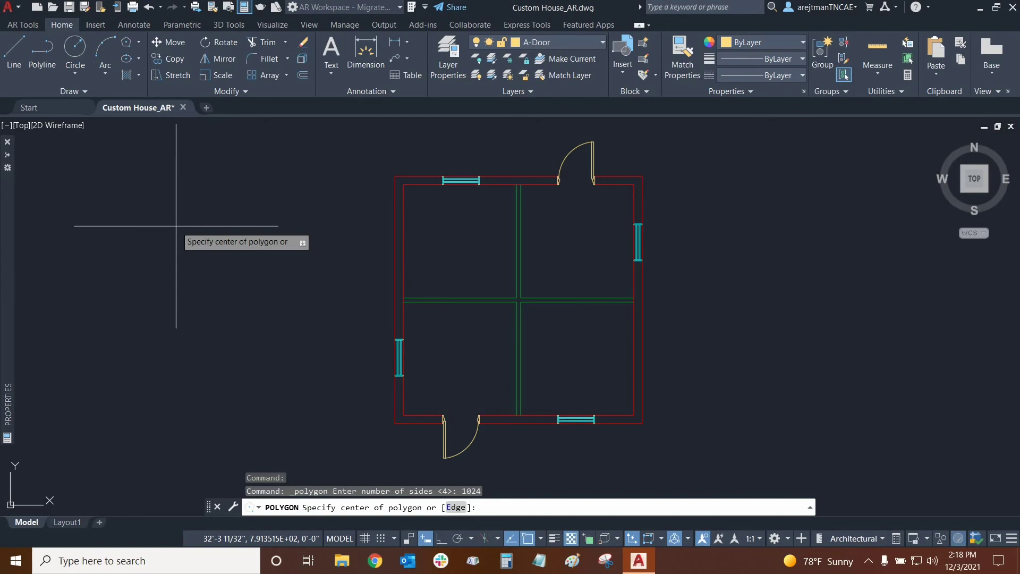
{"action": "left_click", "coordinate": [189, 314]}
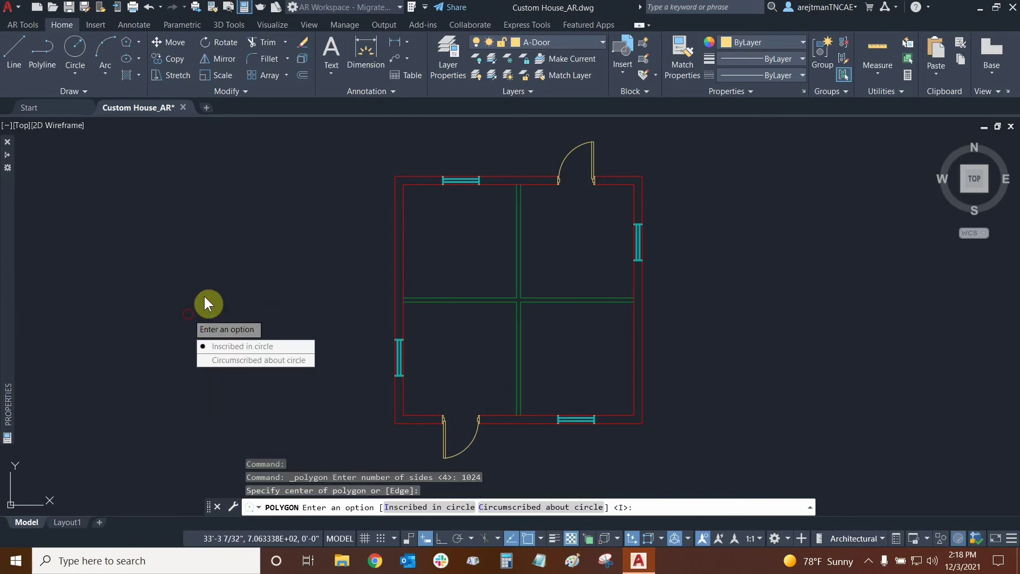
{"action": "left_click", "coordinate": [229, 361]}
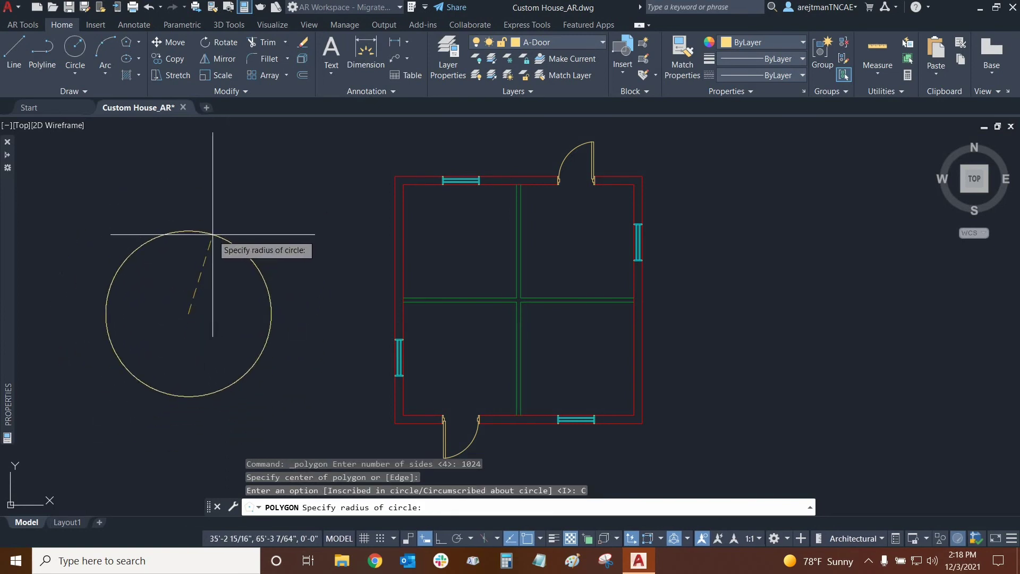
{"action": "left_click", "coordinate": [239, 220]}
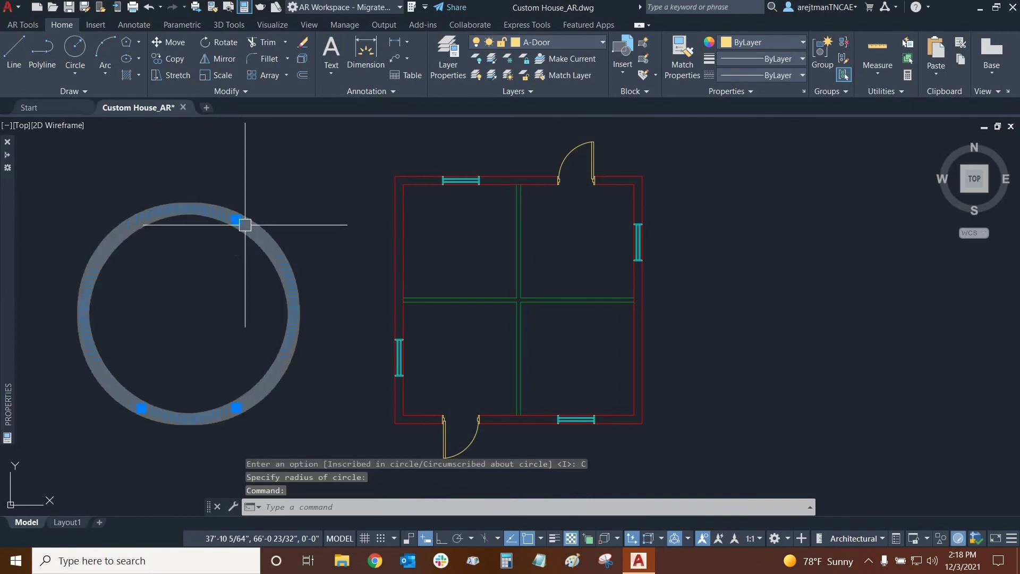
{"action": "middle_click_drag", "start_coordinate": [201, 240], "coordinate": [369, 222]}
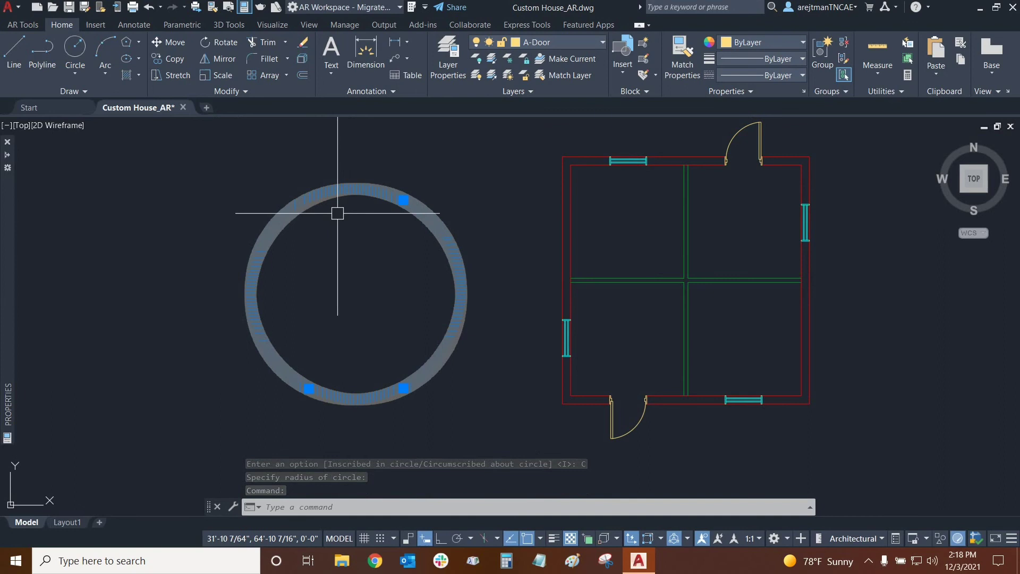
{"action": "scroll", "coordinate": [340, 205], "scroll_direction": "up", "scroll_amount": 6}
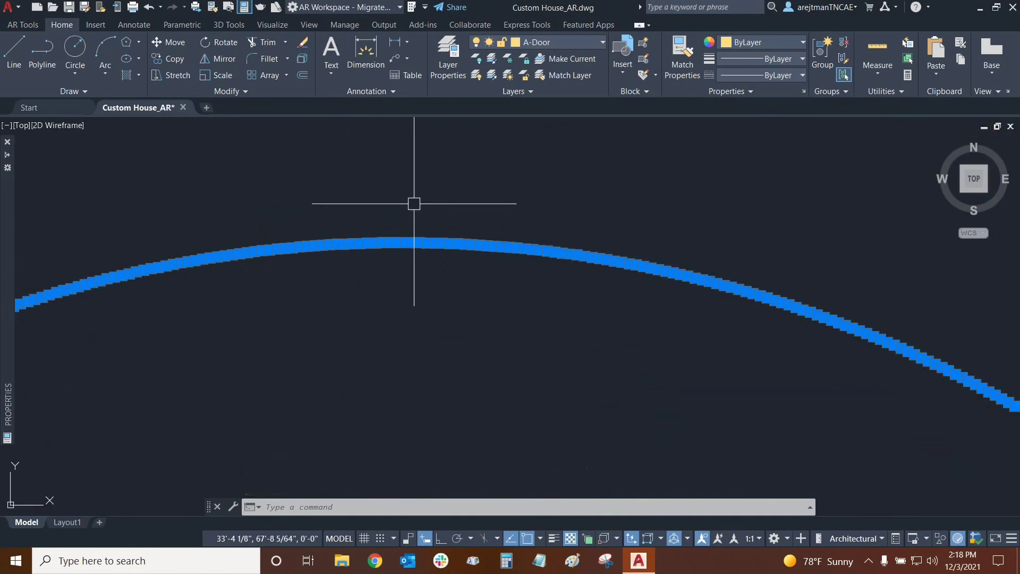
{"action": "scroll", "coordinate": [399, 325], "scroll_direction": "down", "scroll_amount": 8}
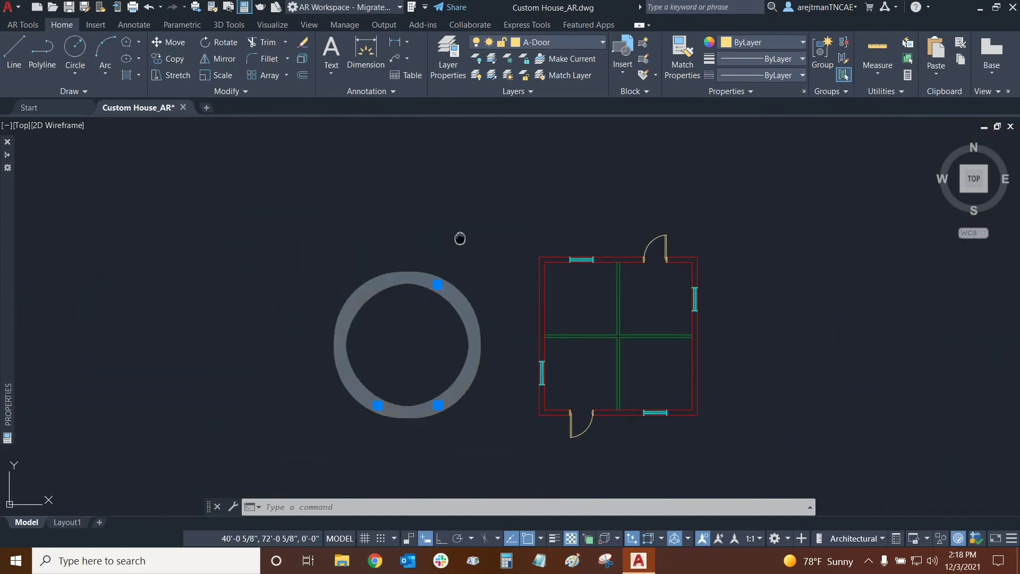
{"action": "scroll", "coordinate": [494, 292], "scroll_direction": "up", "scroll_amount": 4}
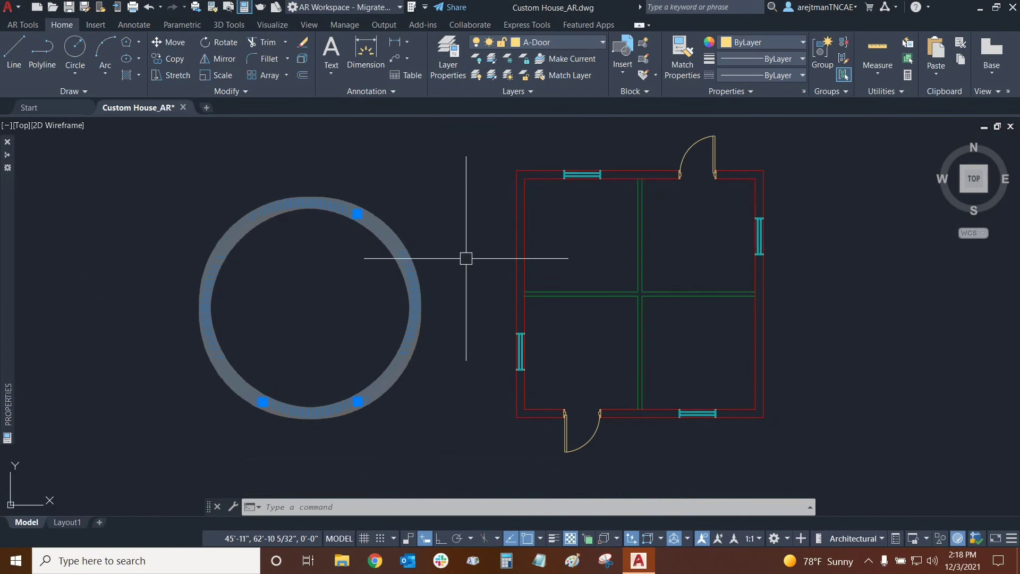
{"action": "key", "text": "Escape"}
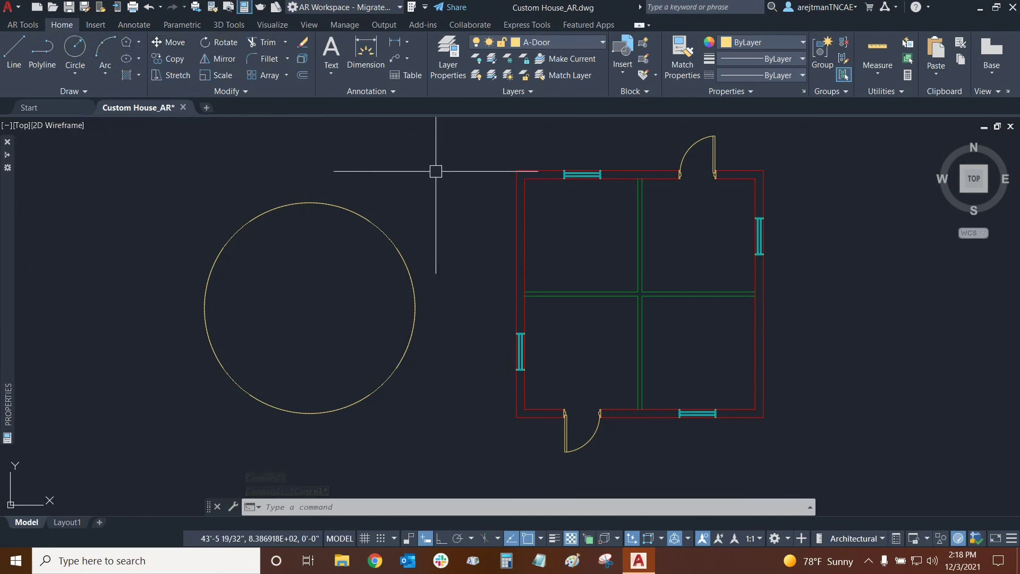
- Make a wipeout from the 1024-sided polygon using the Polyline option, answering No to erase
{"action": "left_click", "coordinate": [134, 24]}
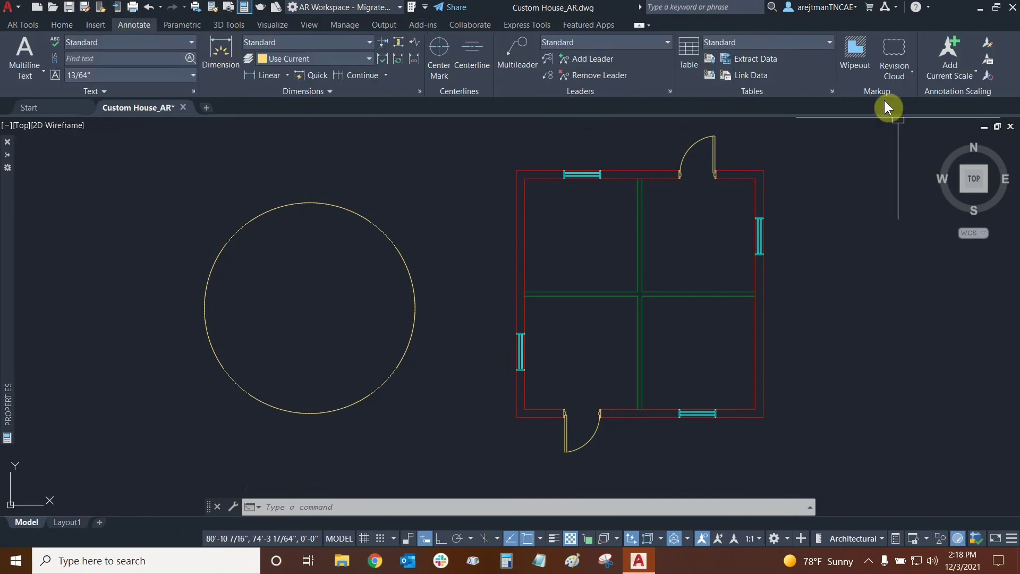
{"action": "left_click", "coordinate": [857, 62]}
{"action": "type", "text": "p"}
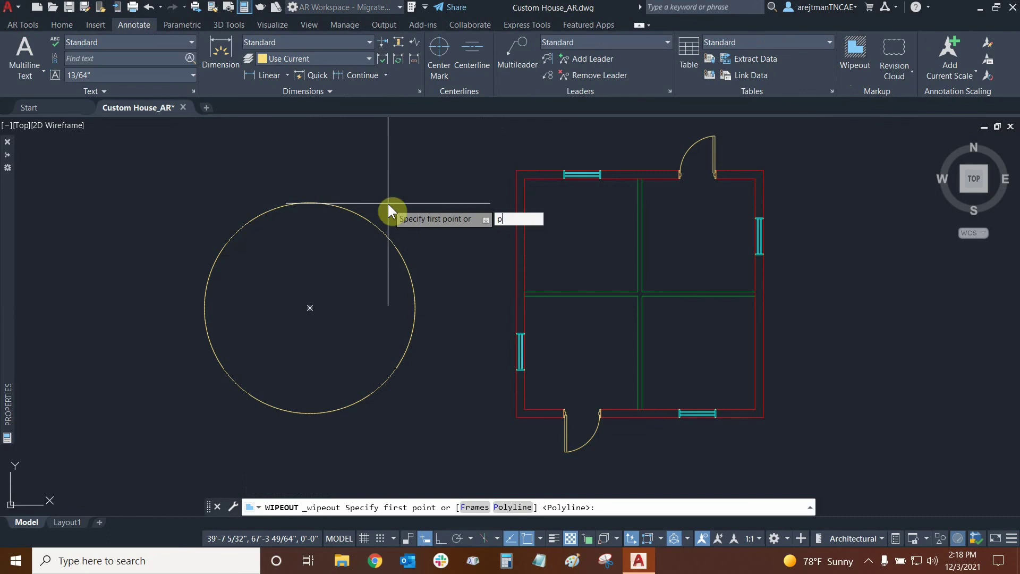
{"action": "key", "text": "Return"}
{"action": "left_click", "coordinate": [368, 220]}
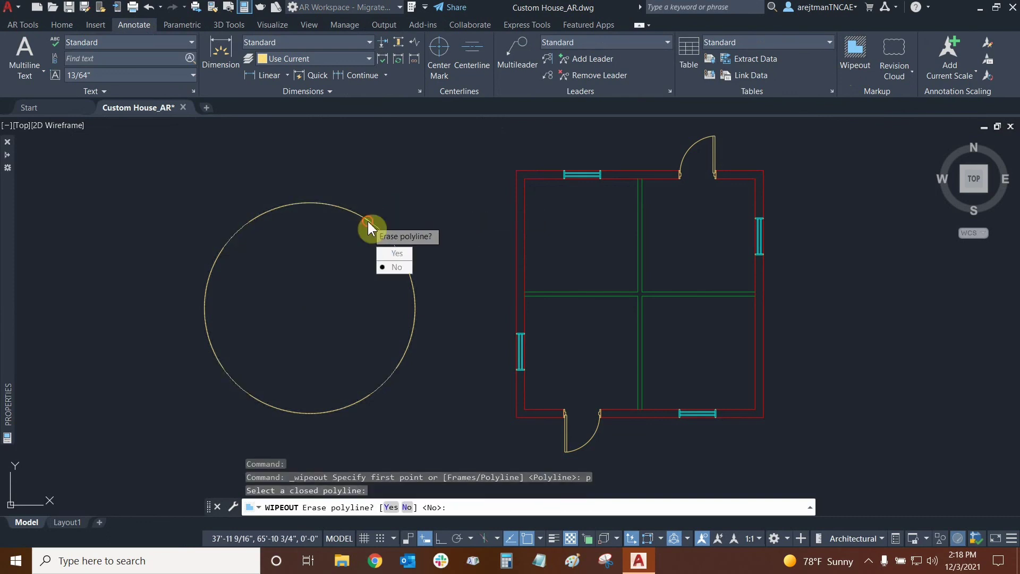
{"action": "left_click", "coordinate": [386, 267]}
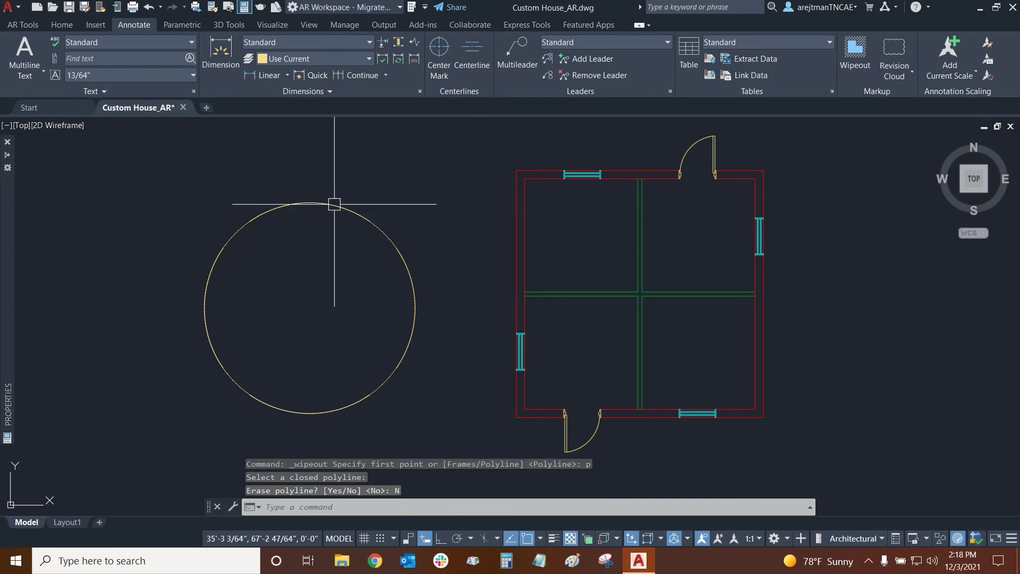
- Select the polygon and wipeout and check Properties listing Polyline and Wipeout
{"action": "left_click", "coordinate": [325, 278]}
{"action": "mouse_move", "coordinate": [7, 192]}
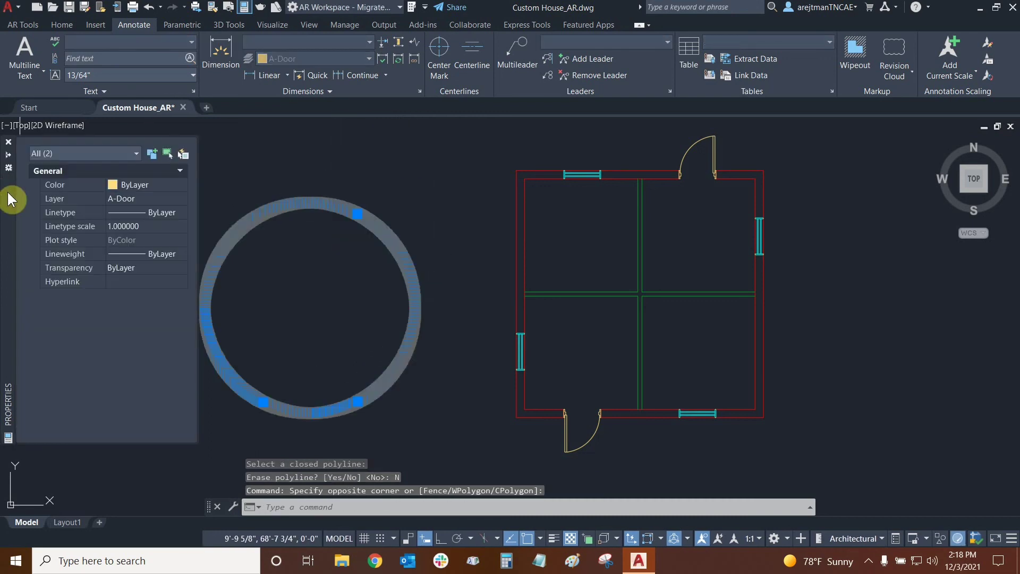
{"action": "left_click", "coordinate": [58, 153]}
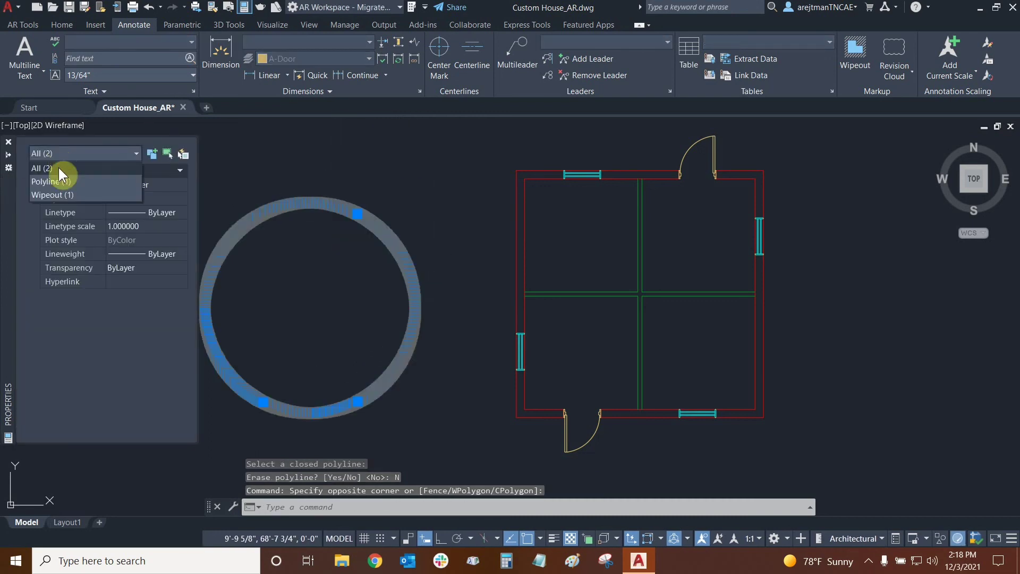
{"action": "left_click", "coordinate": [56, 201]}
{"action": "key", "text": "Escape"}
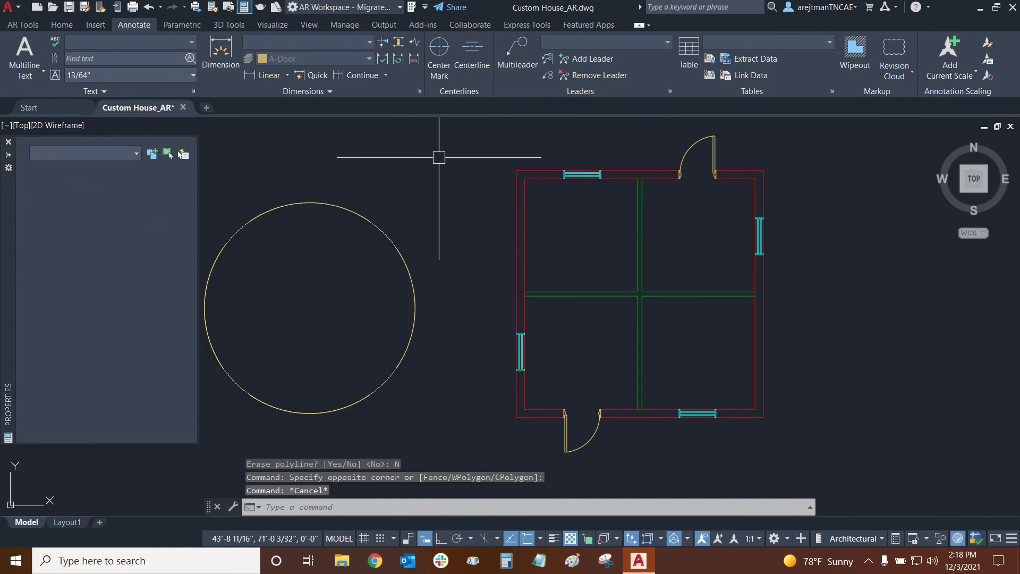
{"action": "key", "text": "Escape"}
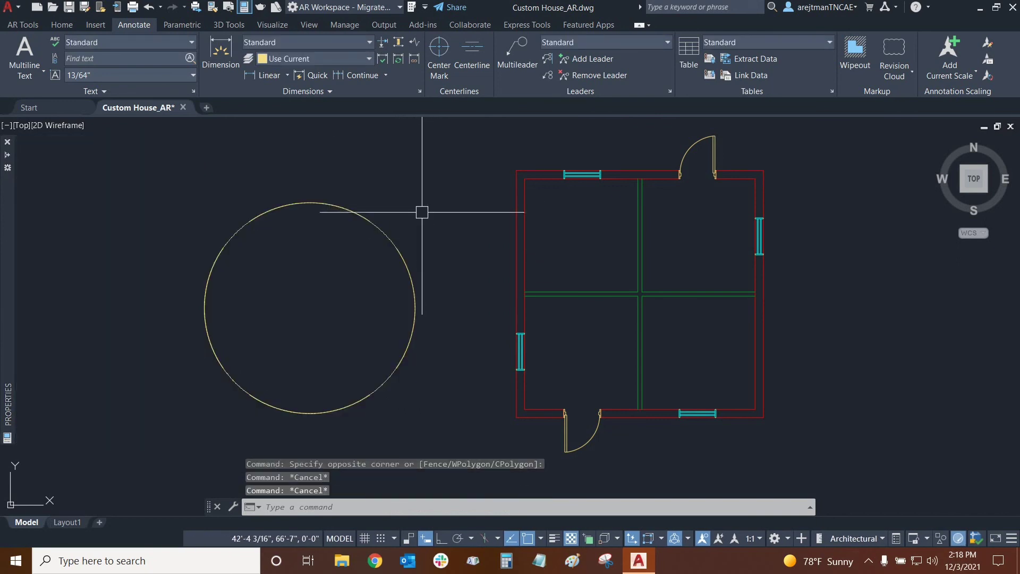